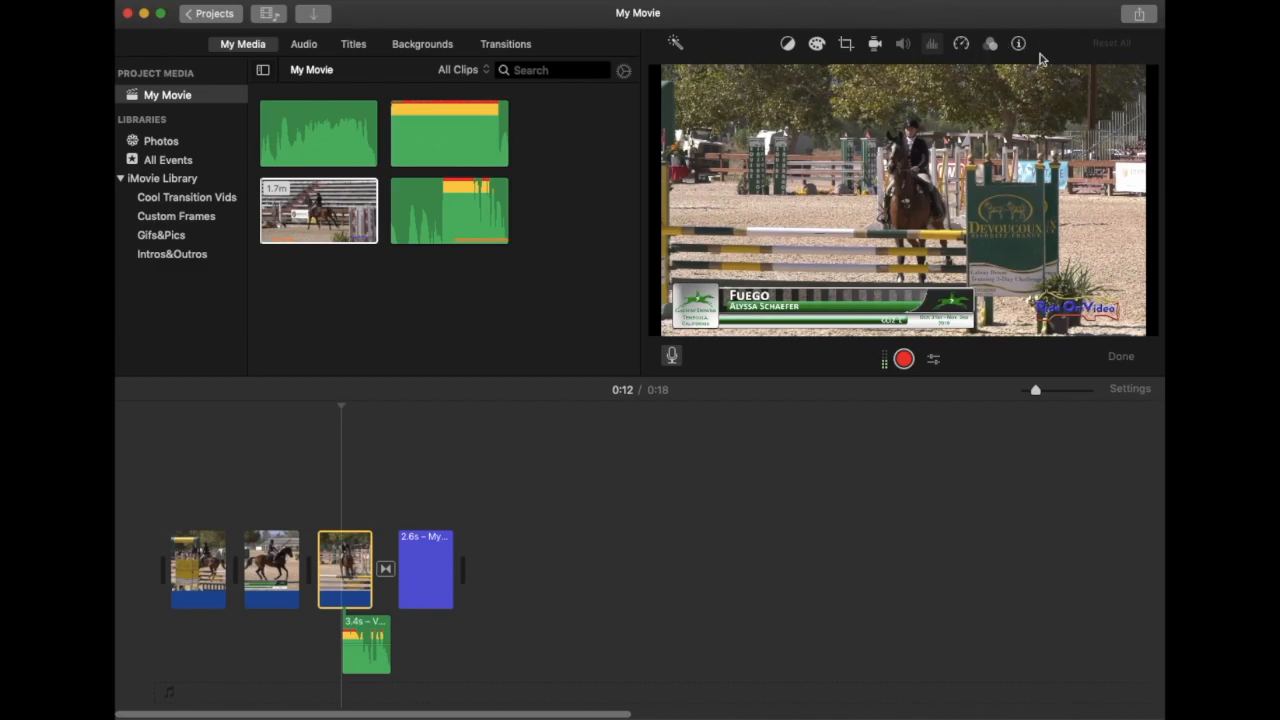
Apply automatic color balance to the third timeline clip and look at the Match Color comparison view
click(788, 45)
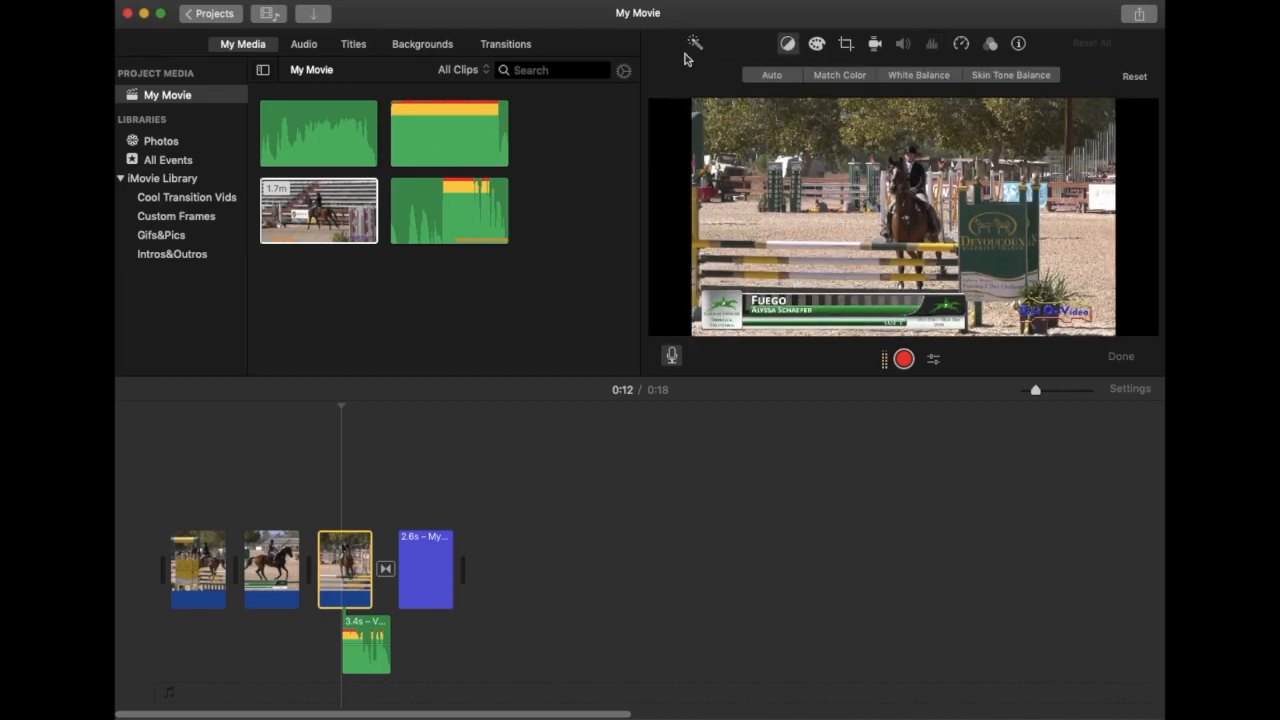
click(763, 78)
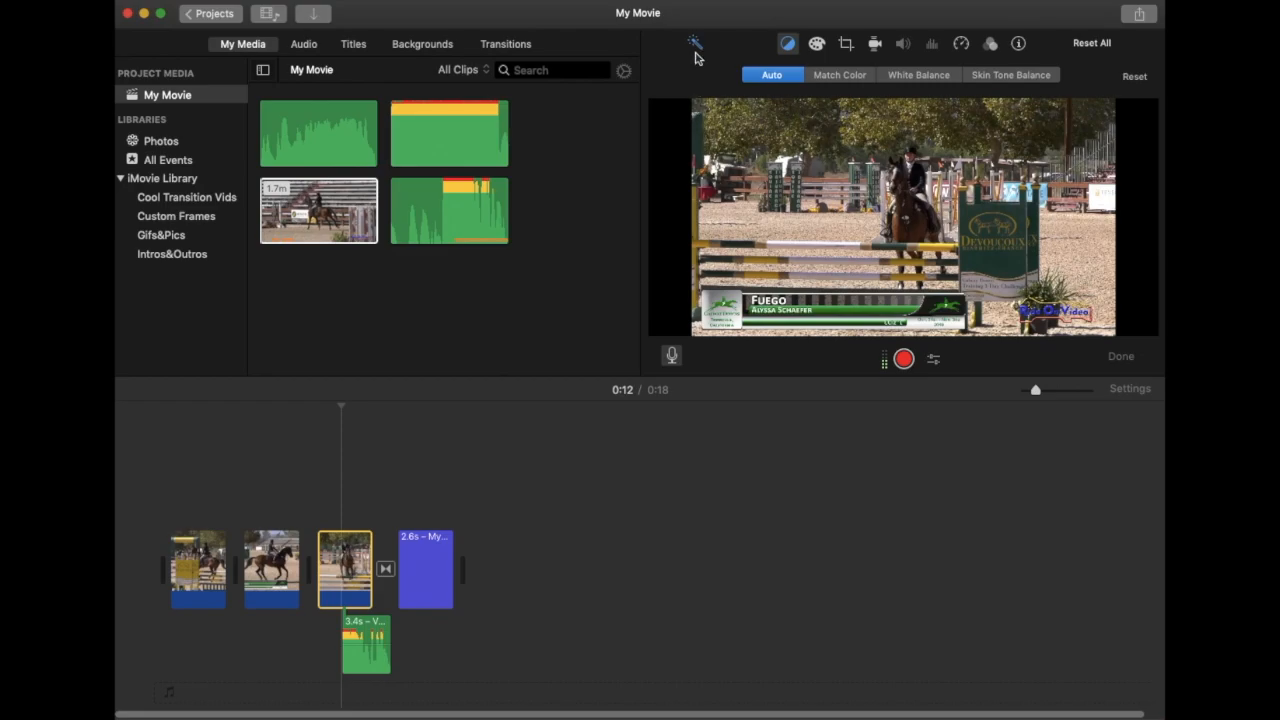
click(774, 80)
click(775, 80)
click(842, 79)
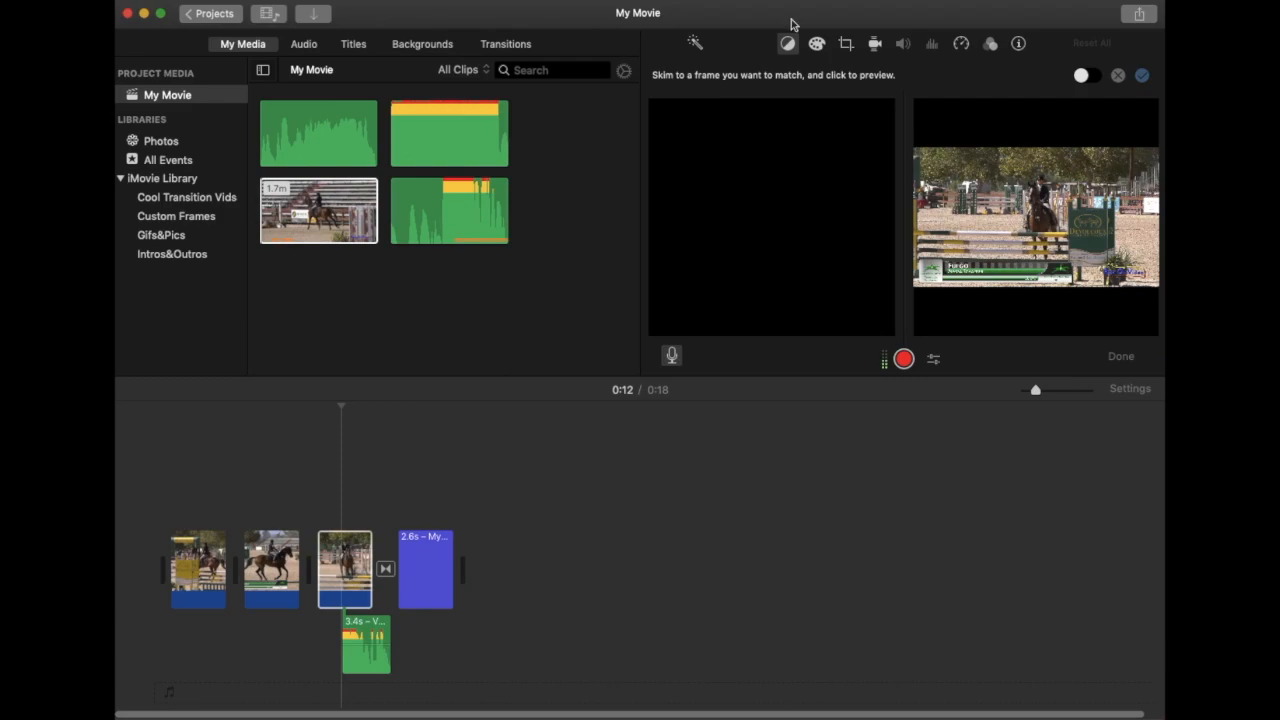
click(788, 45)
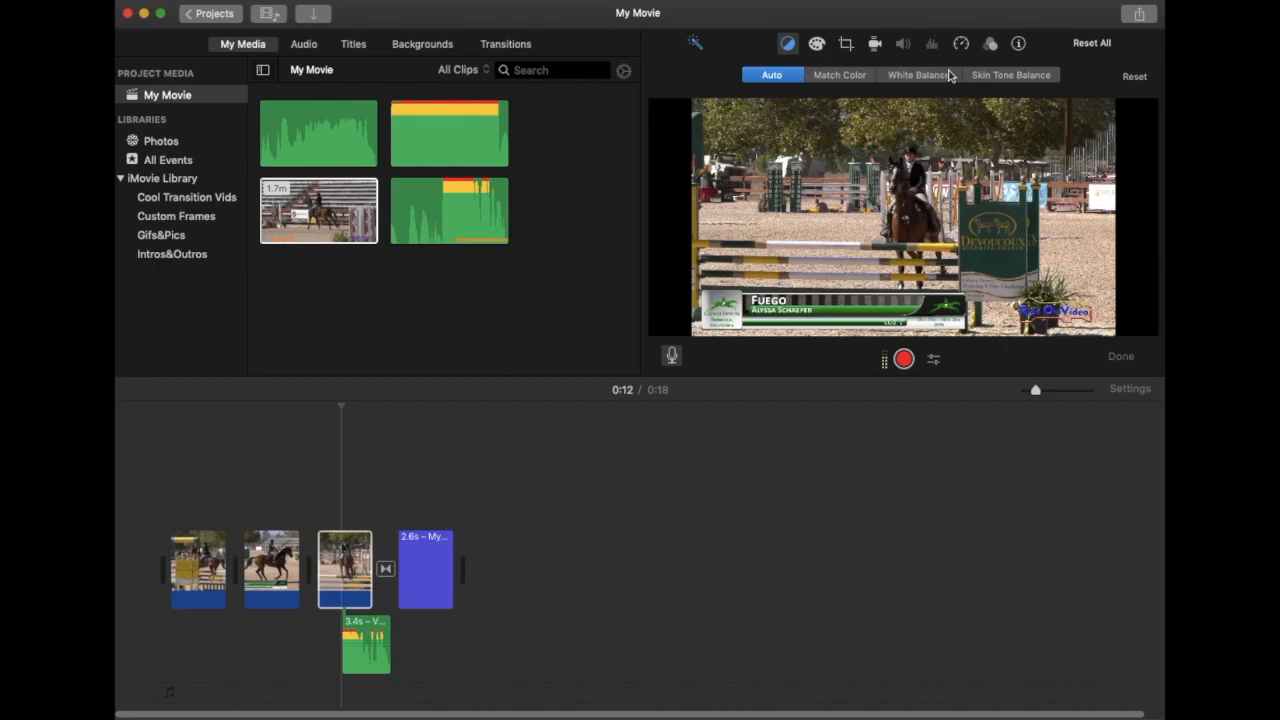
Try narrower and wider shadow and highlight levels on the third clip, and reset its color correction
click(817, 46)
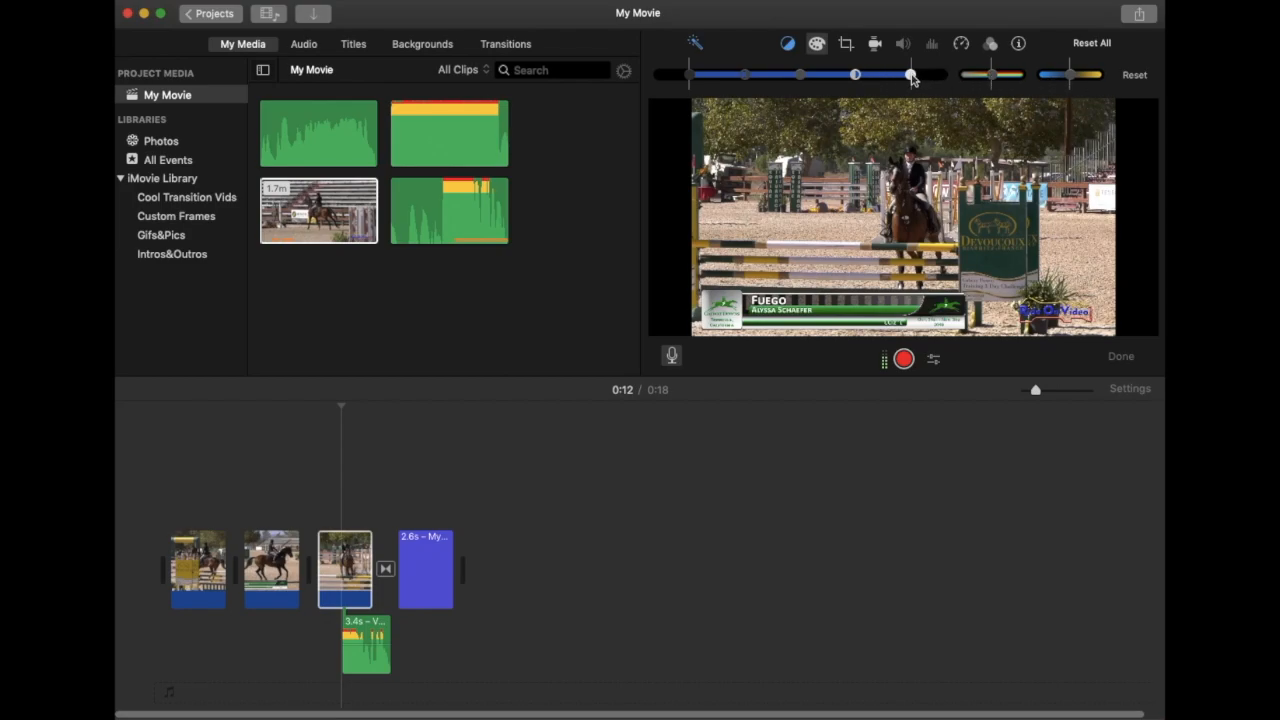
drag(911, 77, 861, 77)
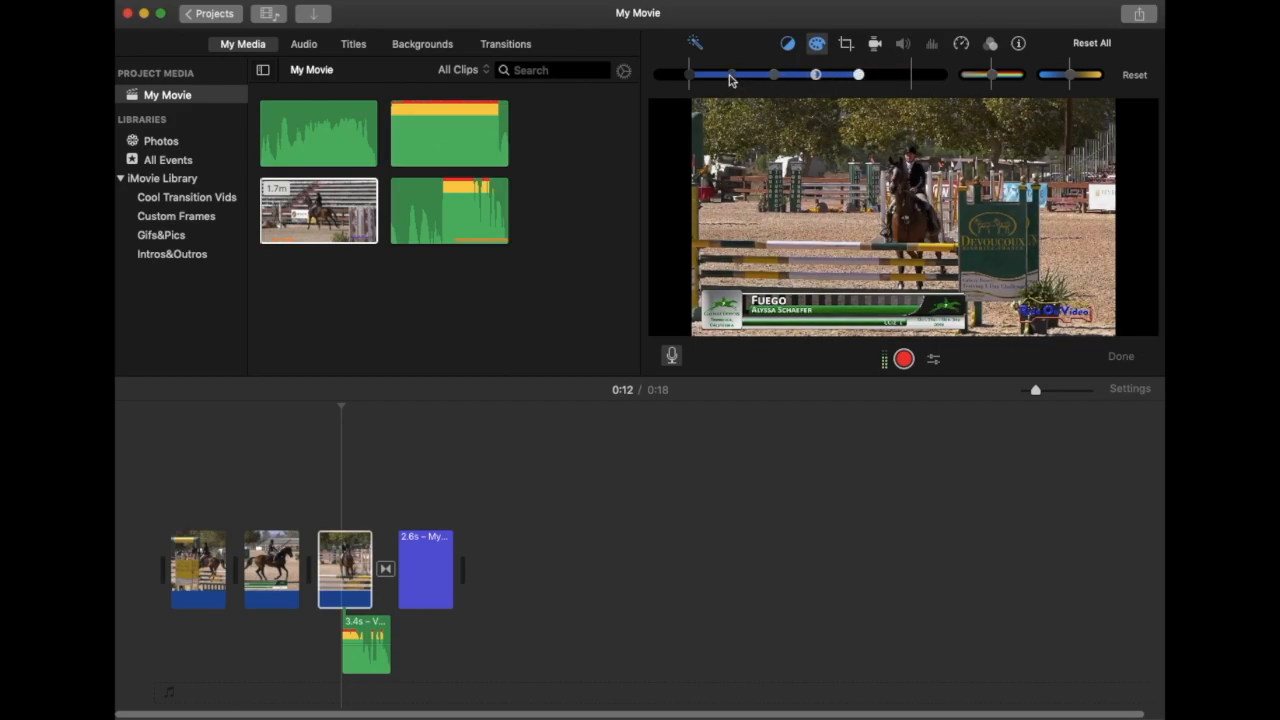
drag(692, 76, 793, 82)
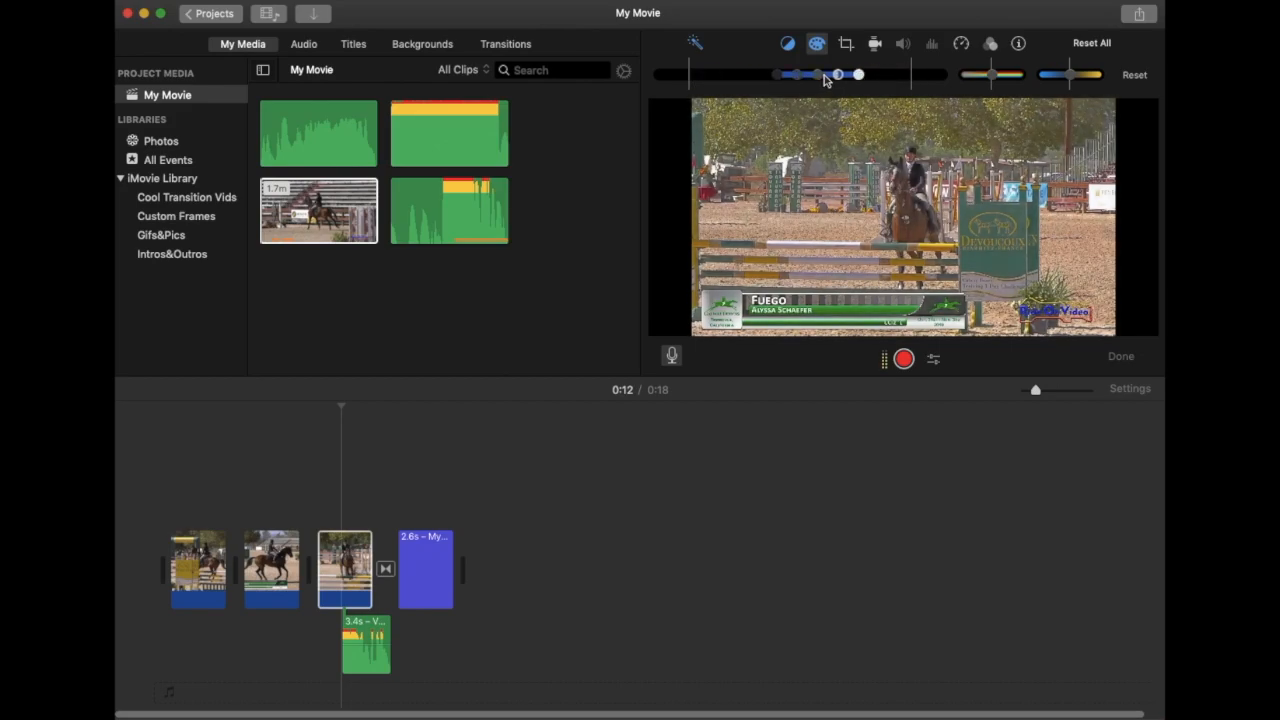
drag(860, 80, 961, 89)
drag(783, 80, 651, 78)
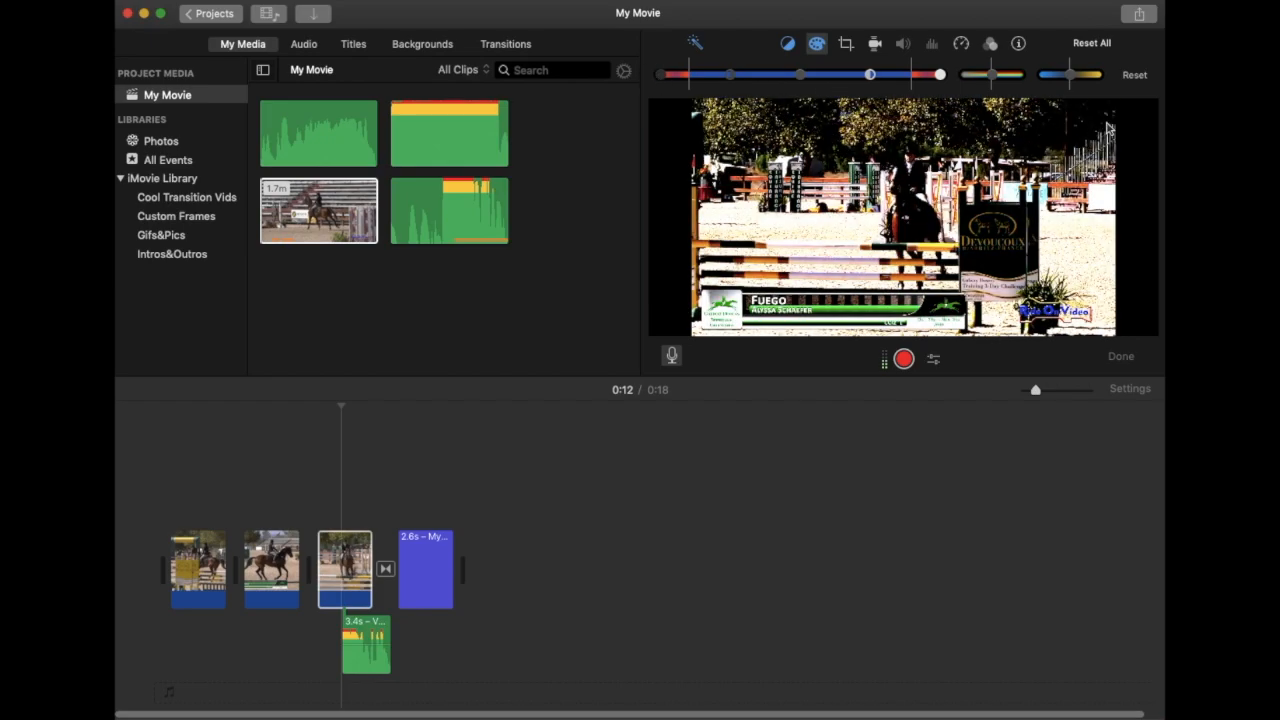
click(1135, 78)
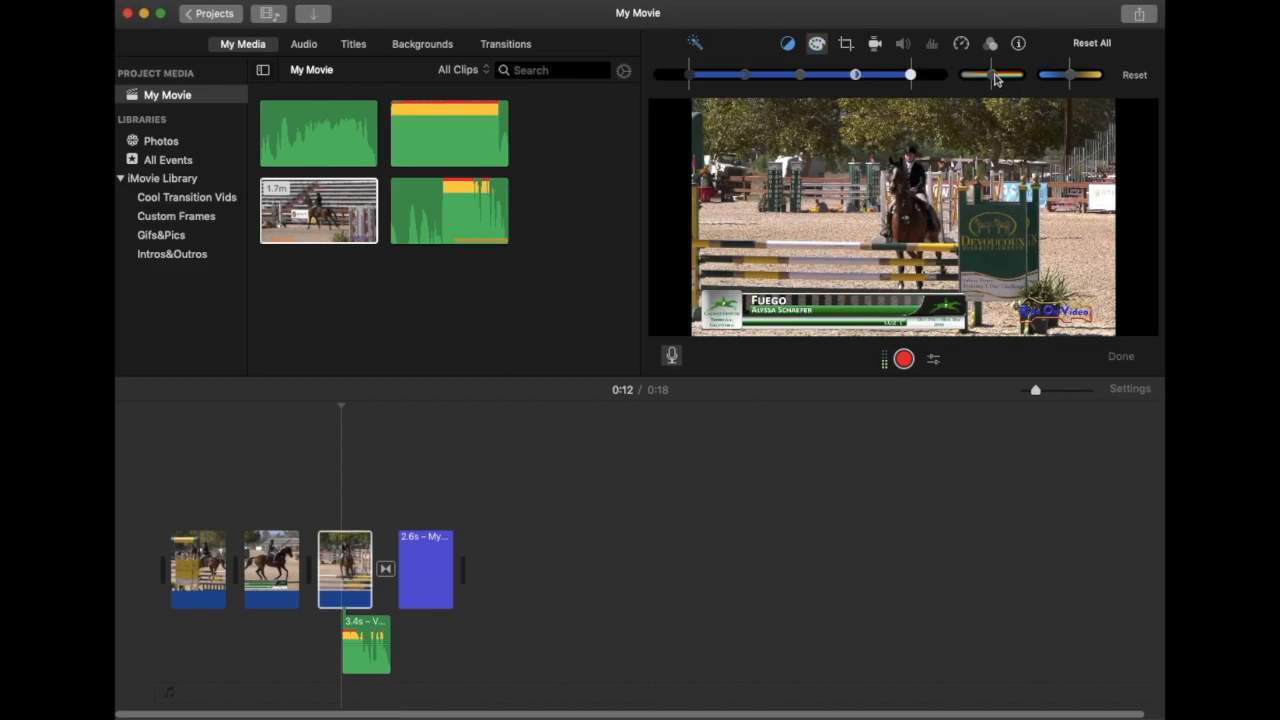
Try removing all saturation and using the coolest color temperature on the clip, resetting the color correction after each
drag(995, 80, 945, 78)
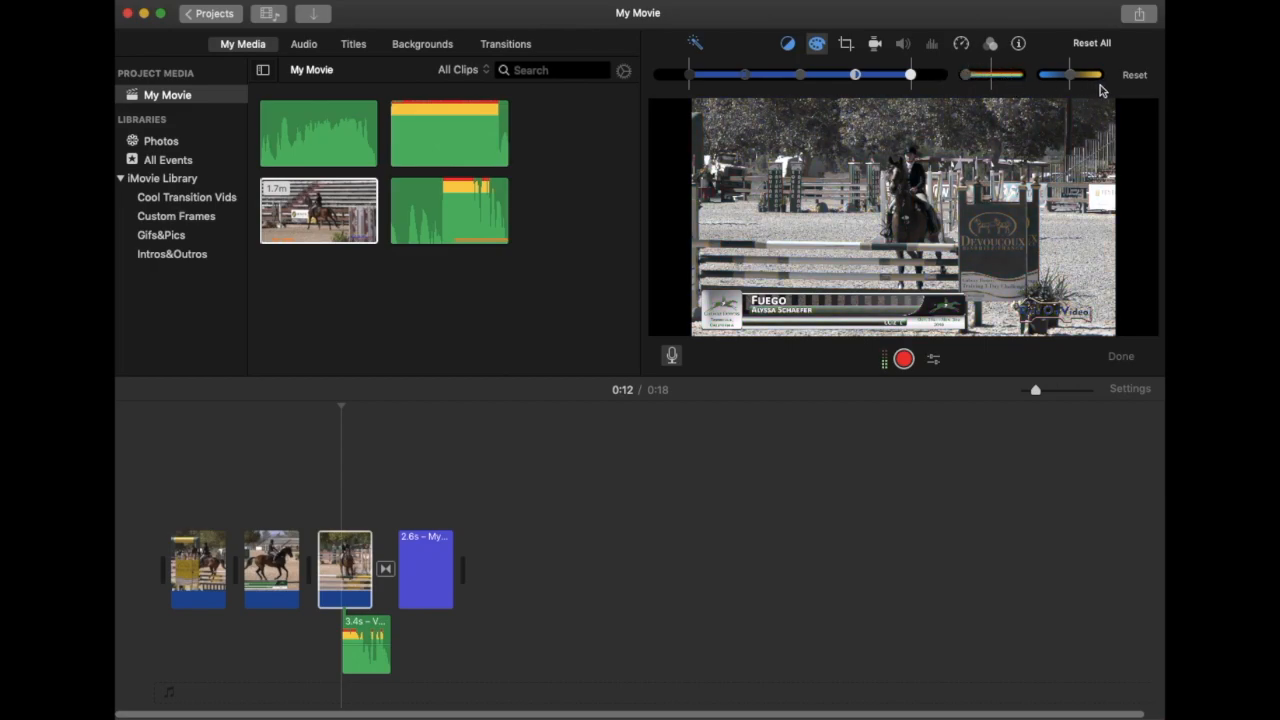
click(1134, 75)
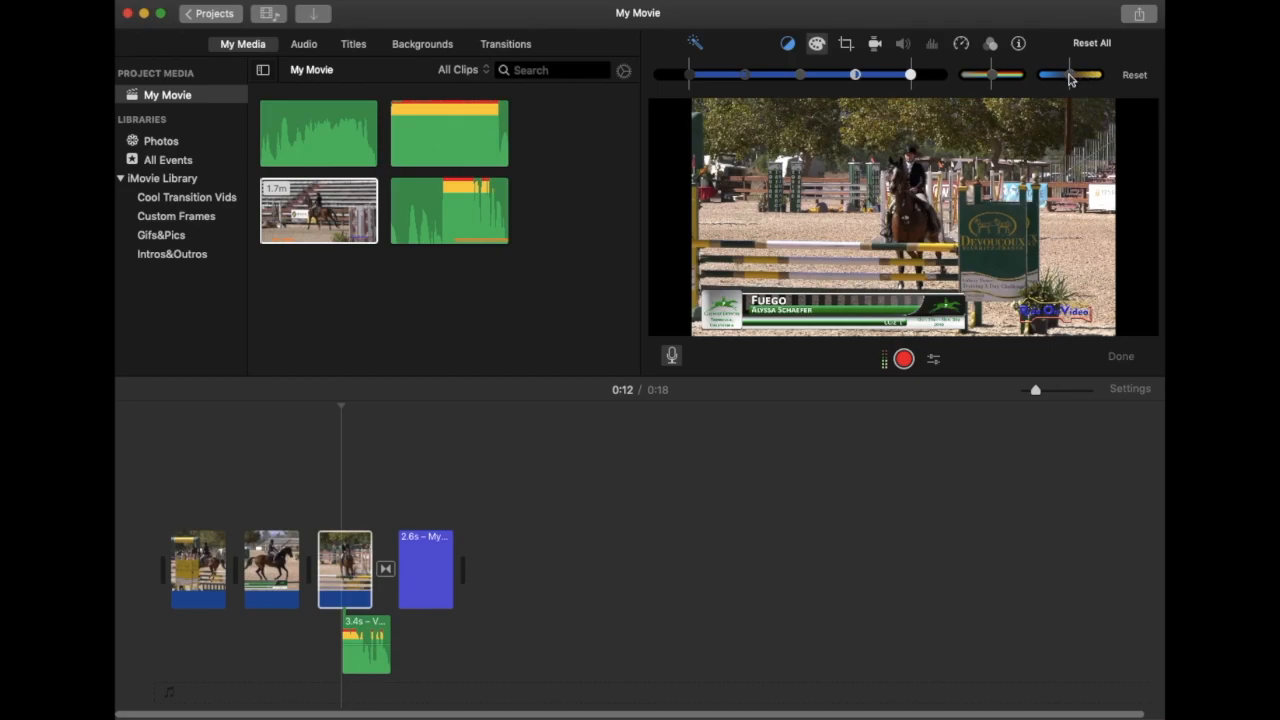
drag(1071, 77, 1036, 80)
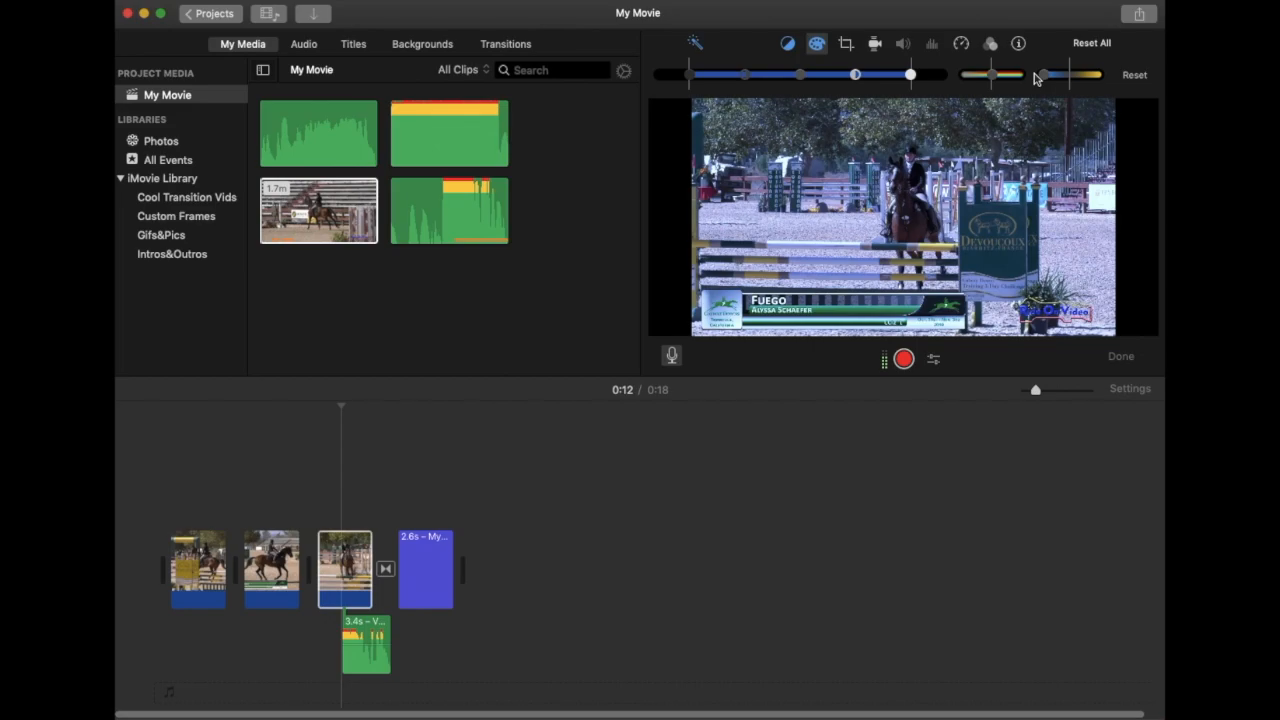
click(1133, 77)
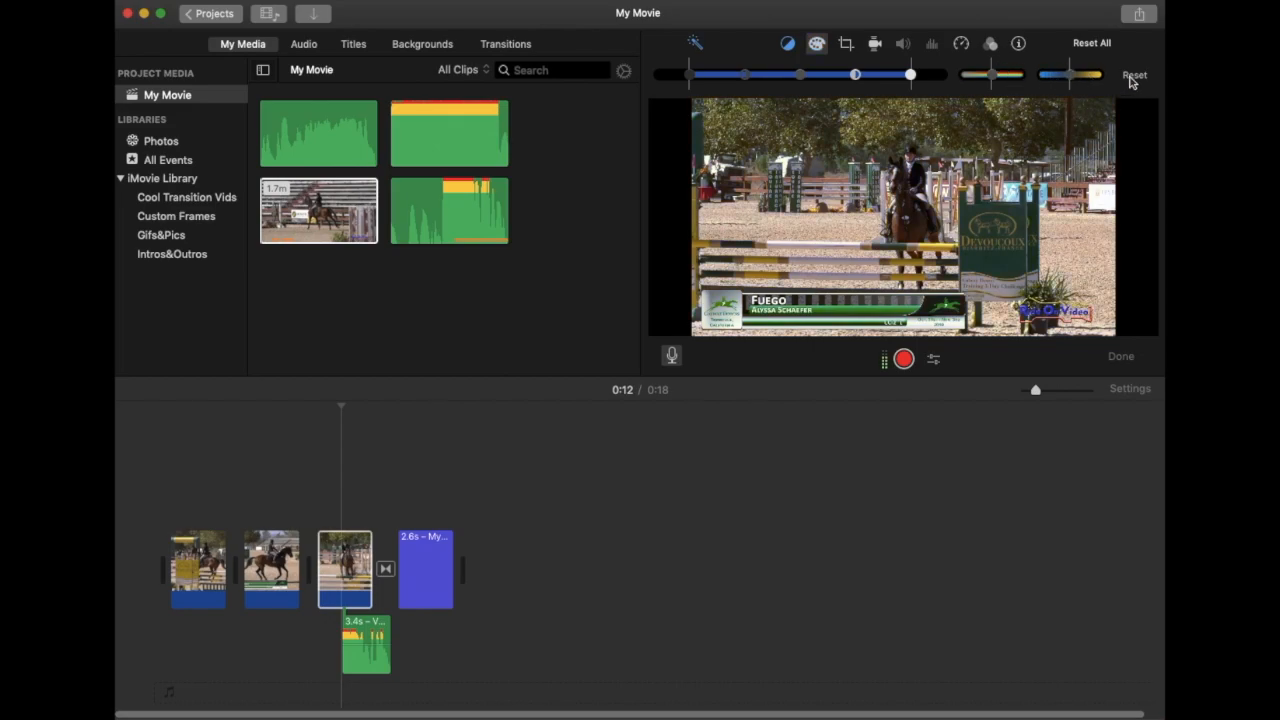
Crop the third clip with Crop to Fill, framing the horse, rider and jump without the lower caption banner
click(845, 45)
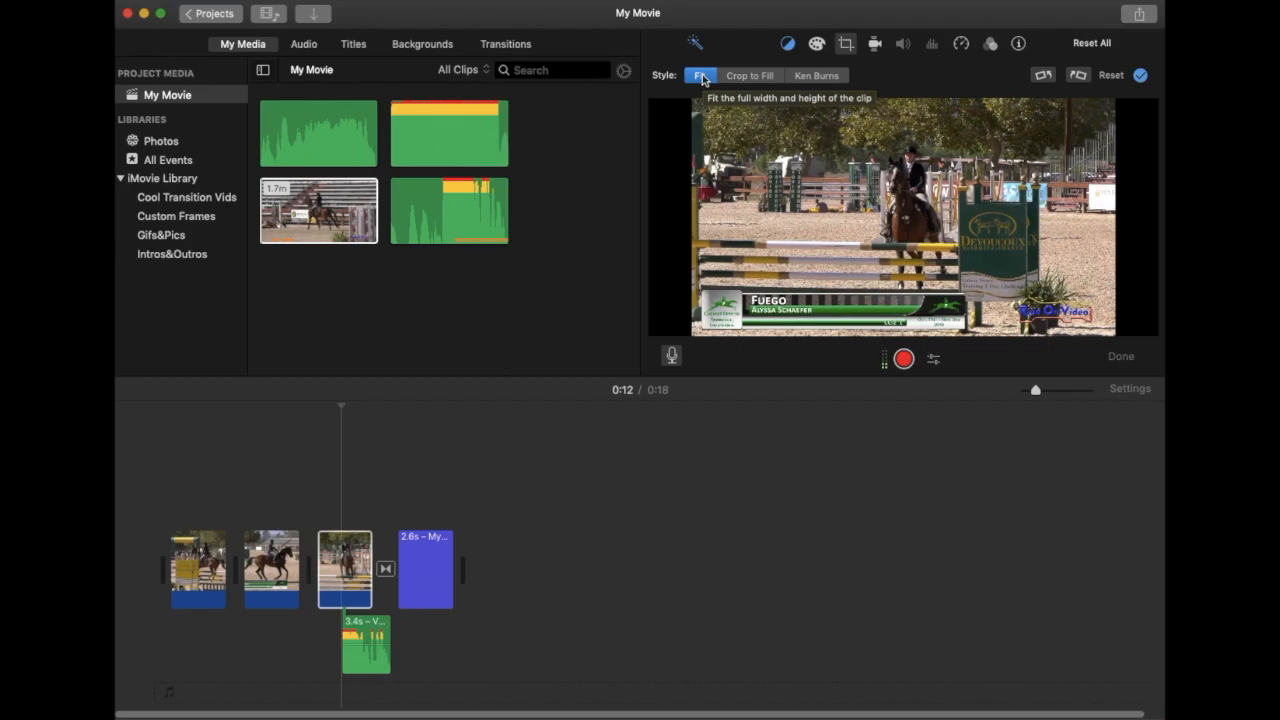
click(748, 78)
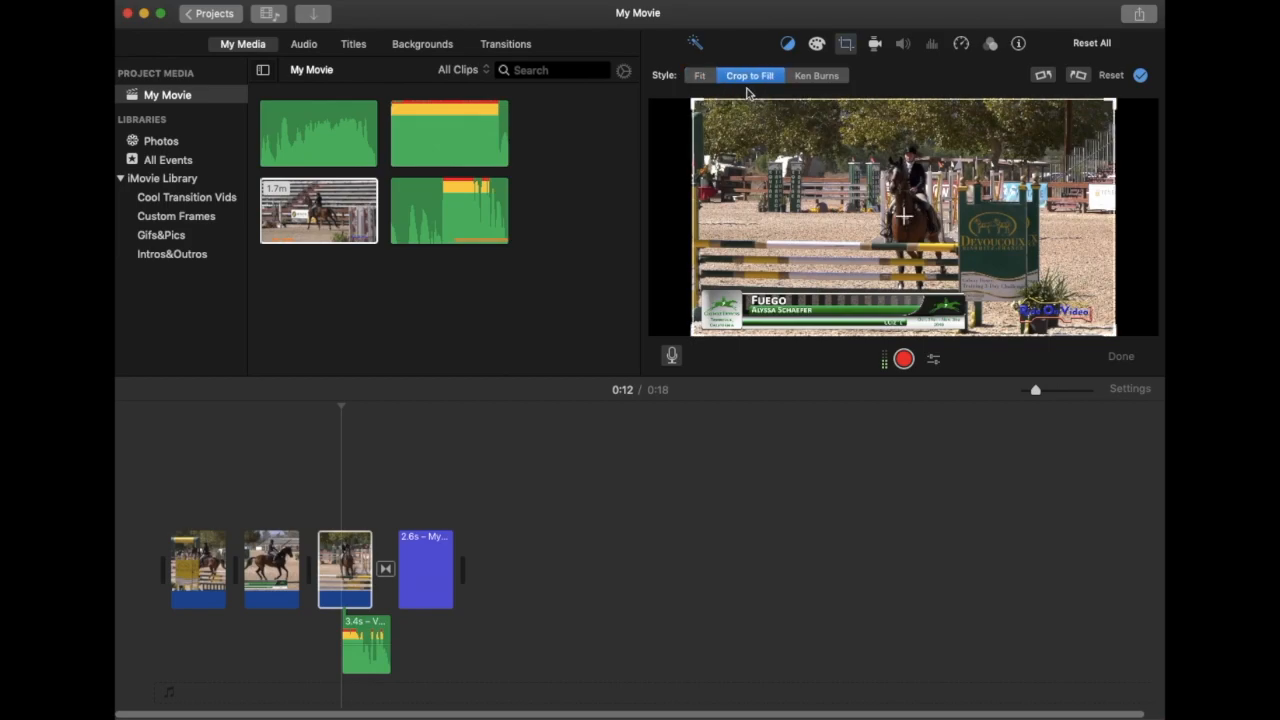
drag(690, 101, 800, 160)
drag(857, 213, 794, 189)
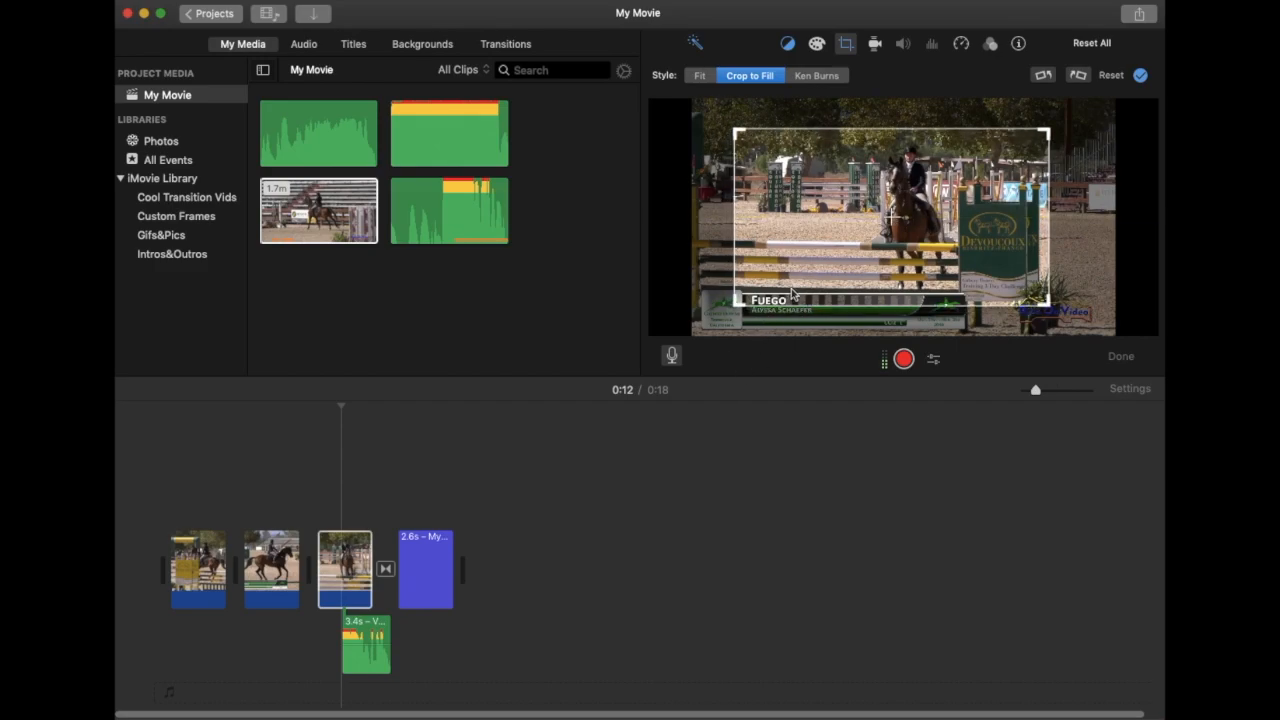
drag(736, 302, 806, 253)
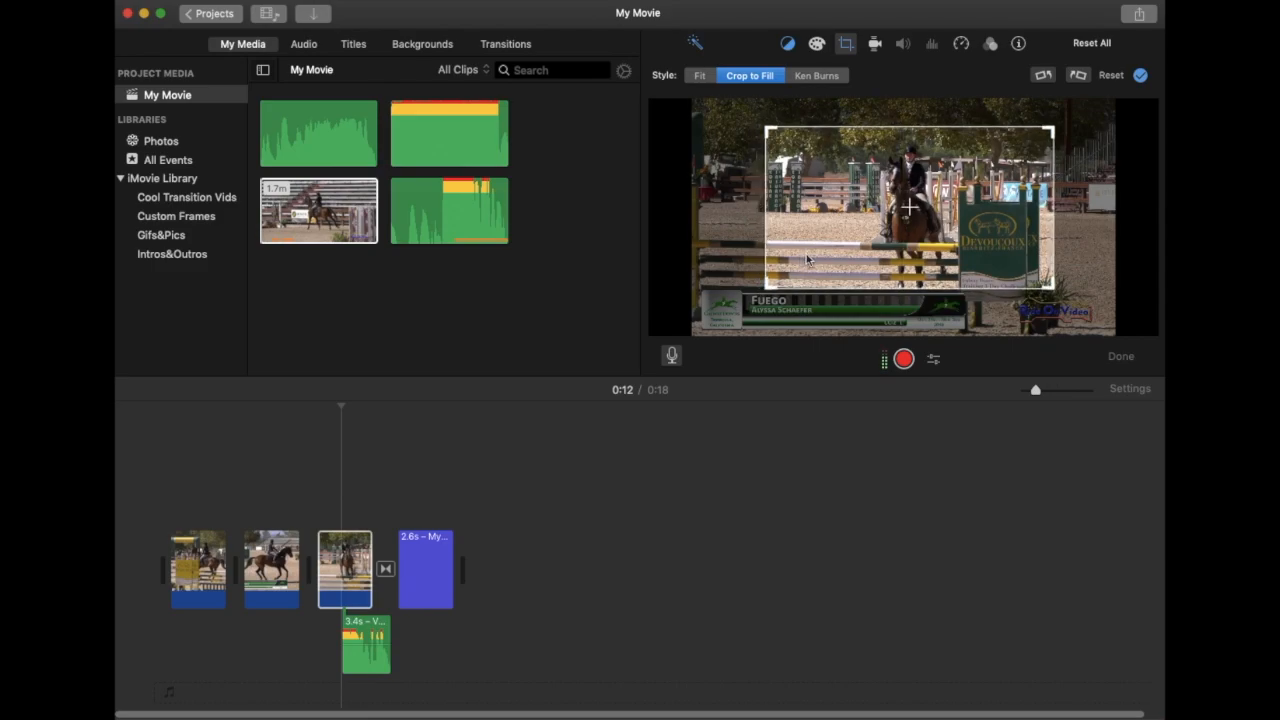
key(Return)
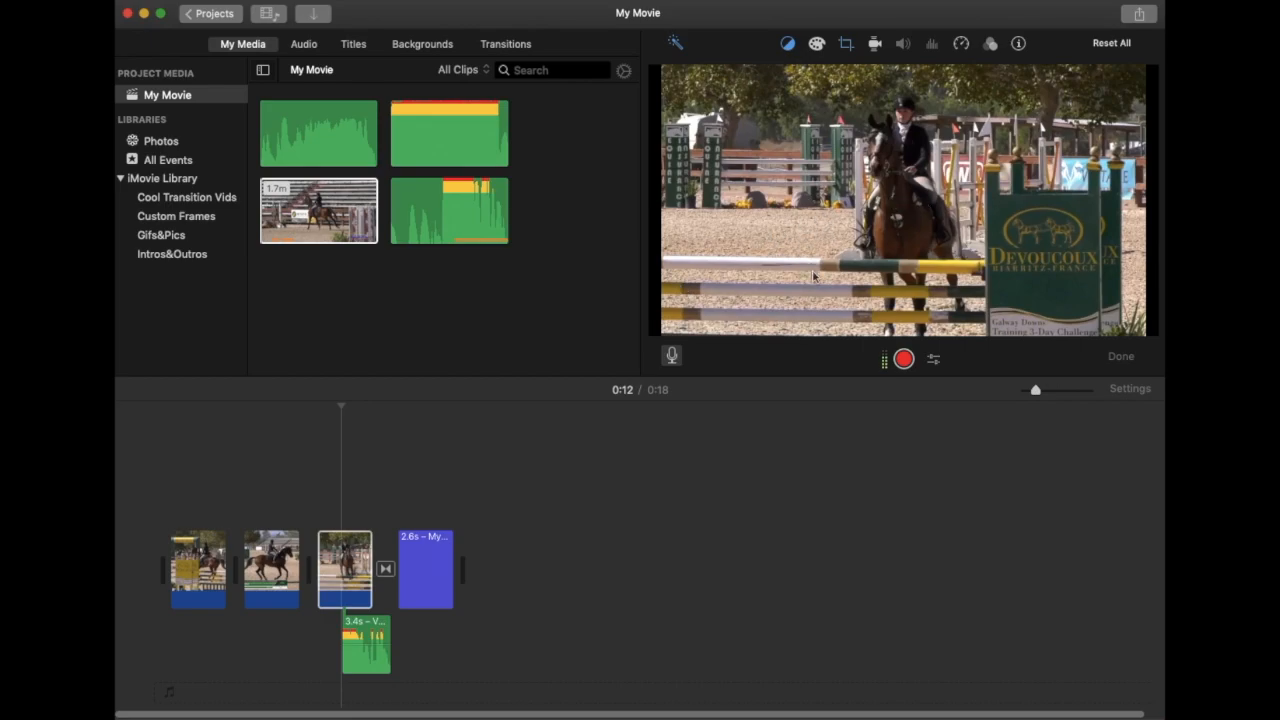
Tighten the clip's Crop to Fill frame around the rider and the upper part of the horse
click(846, 46)
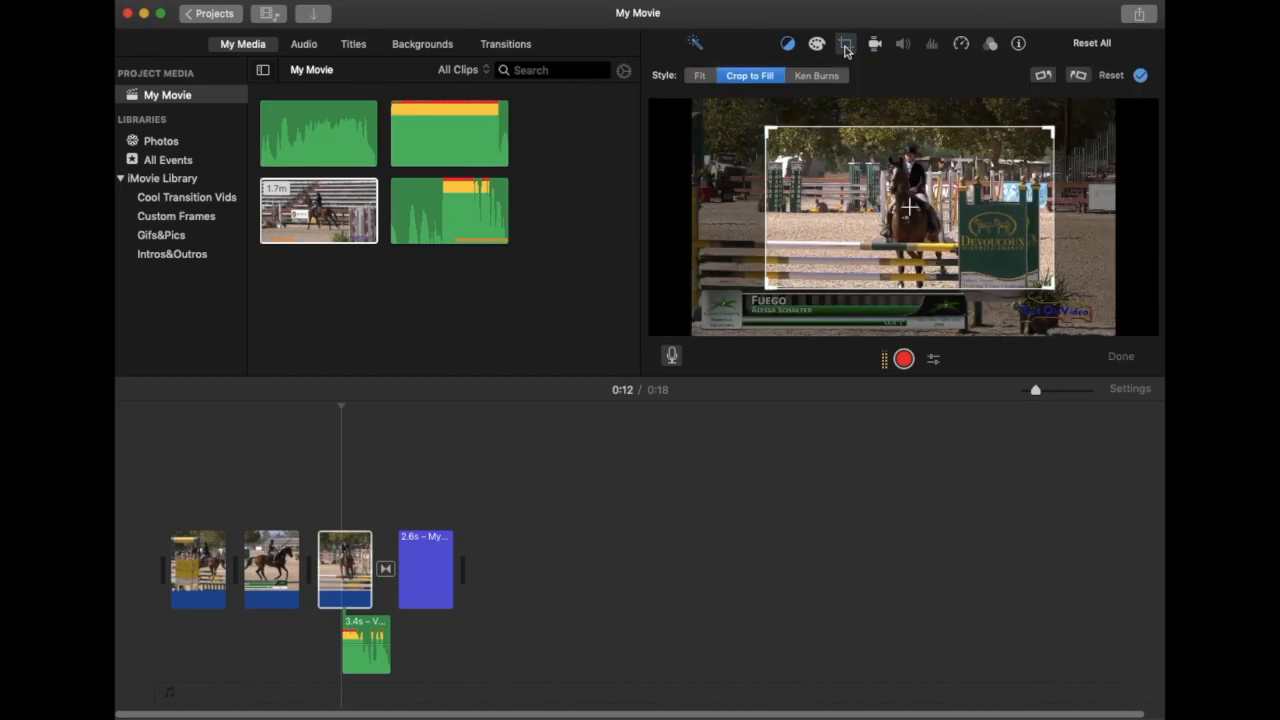
drag(722, 115, 825, 172)
drag(895, 204, 857, 172)
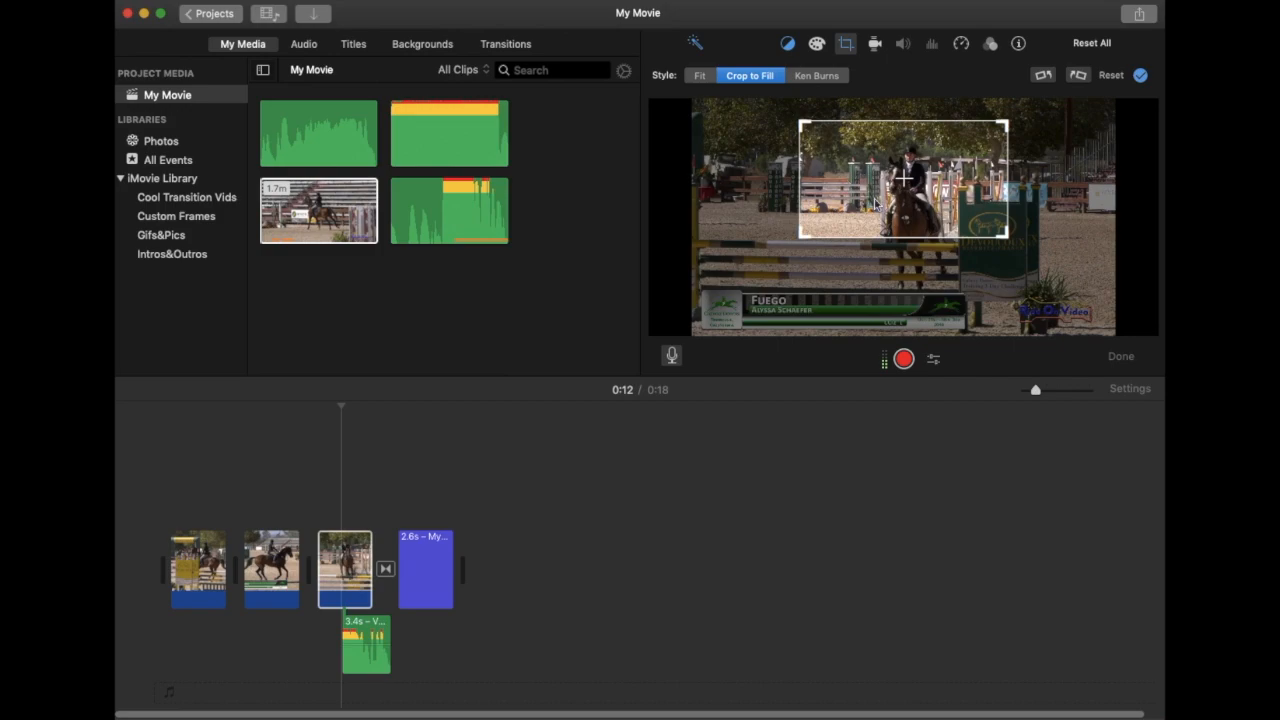
Switch the clip's crop style to Ken Burns and examine its start and end frames
click(810, 80)
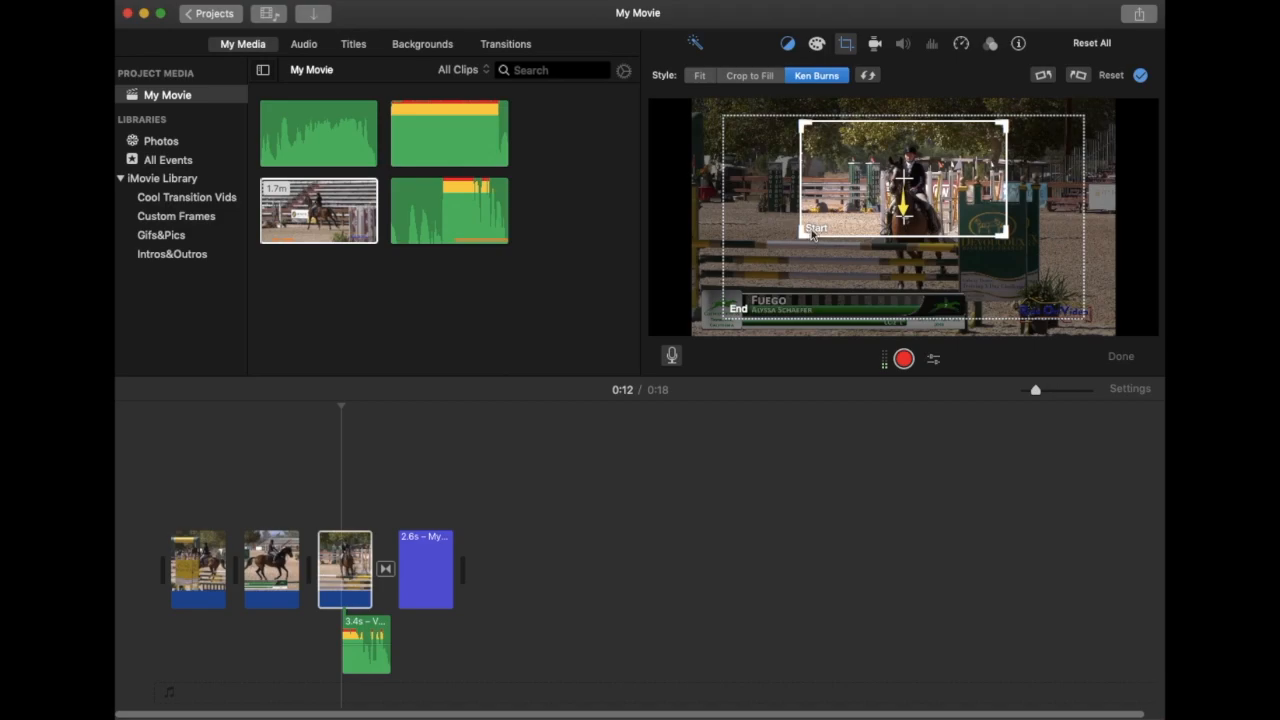
click(740, 312)
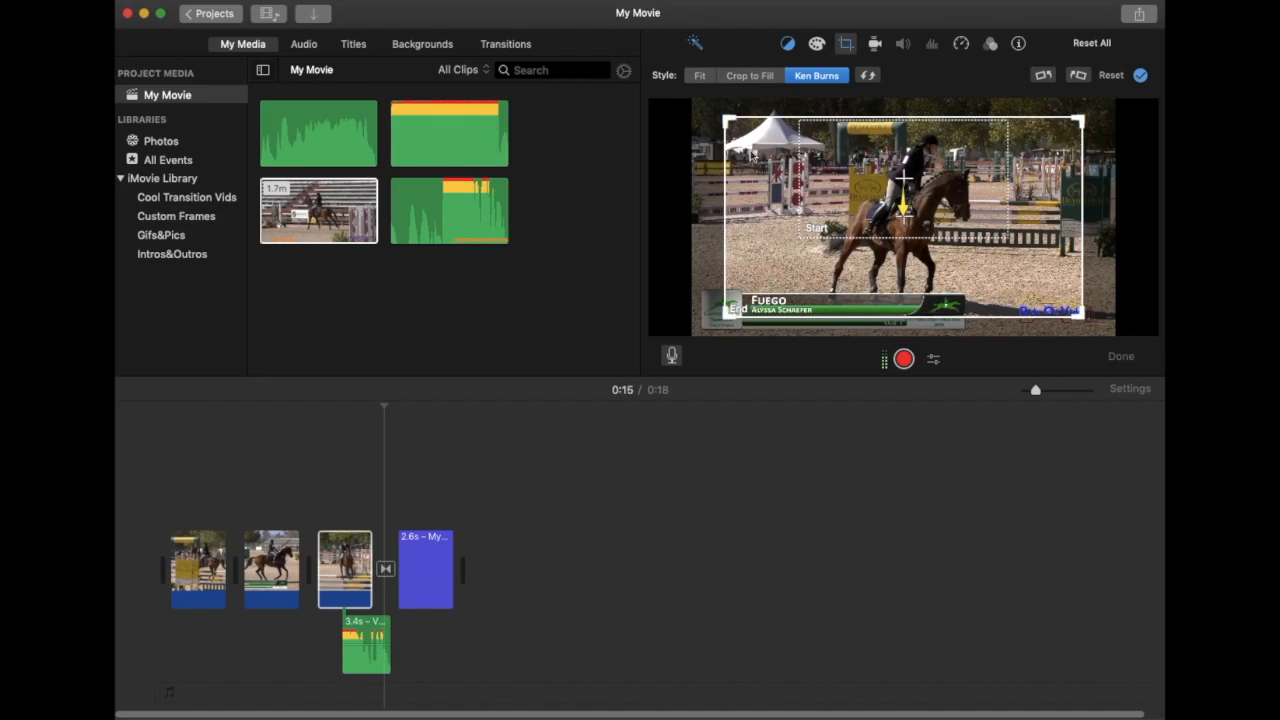
click(818, 228)
click(745, 311)
Play the third clip from just before its beginning to preview the Ken Burns movement
click(346, 455)
drag(351, 401, 311, 405)
key(space)
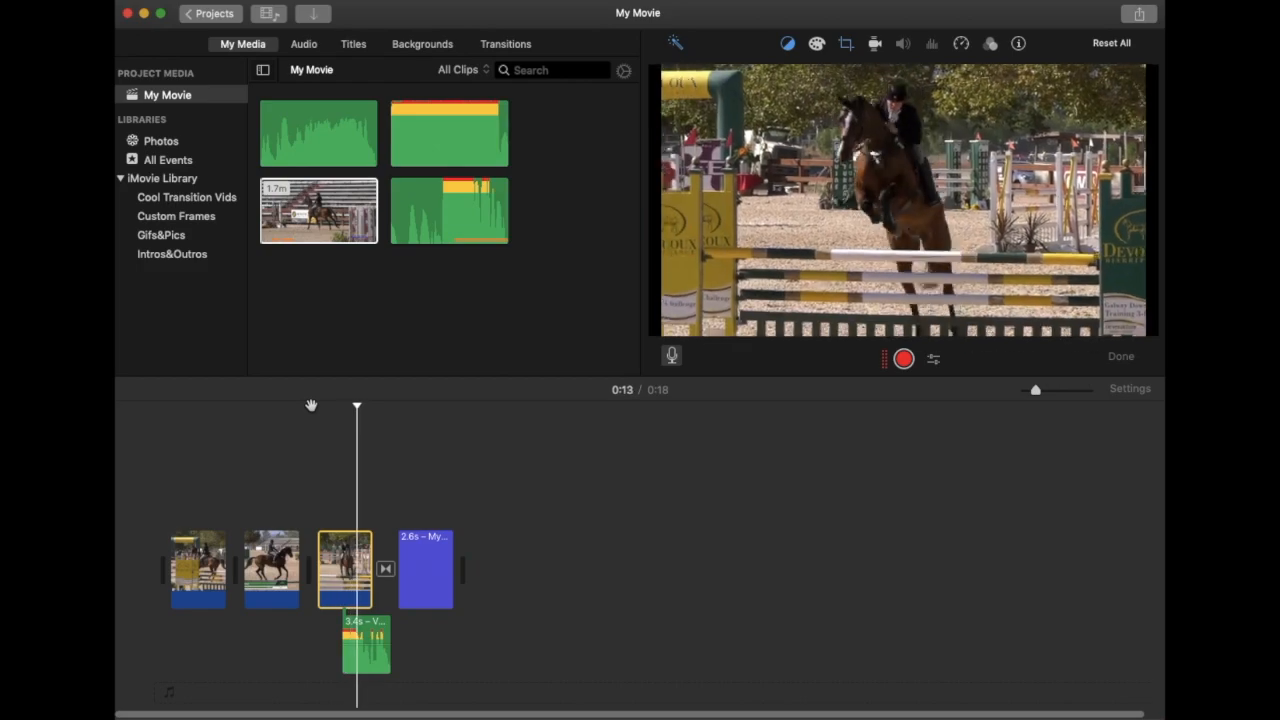
key(space)
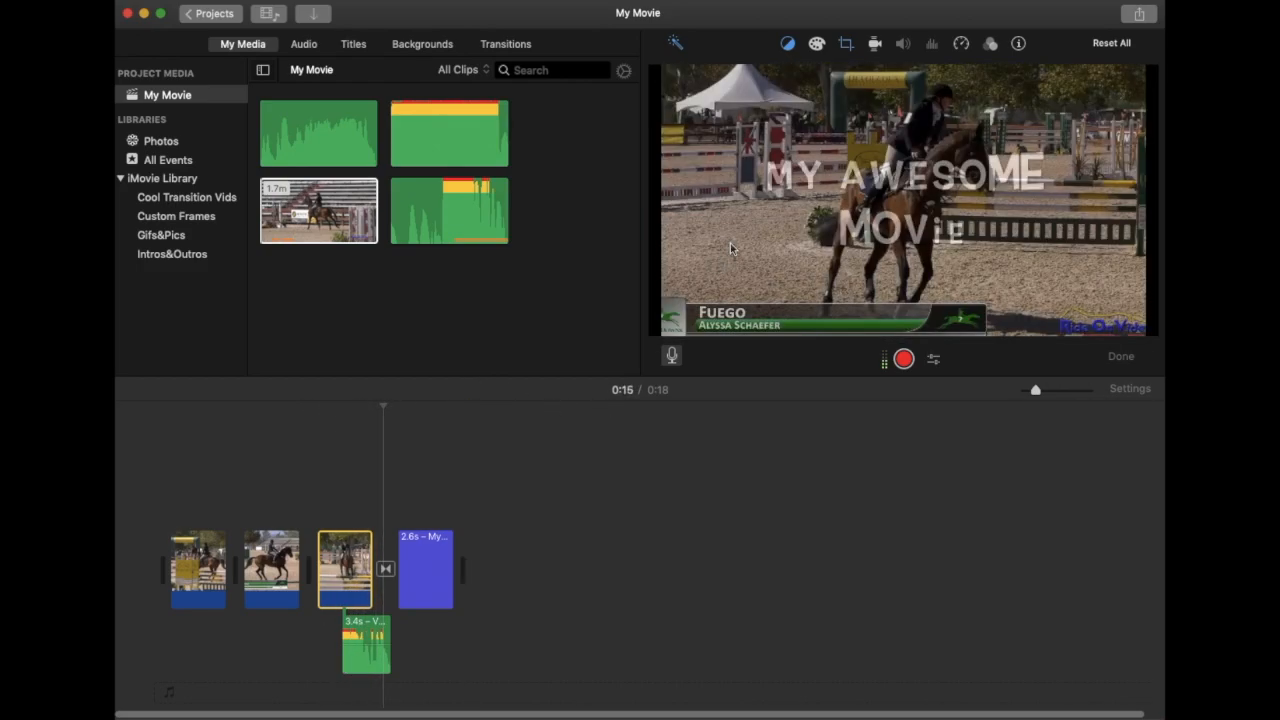
Set the third clip's crop style back to Fit
click(846, 44)
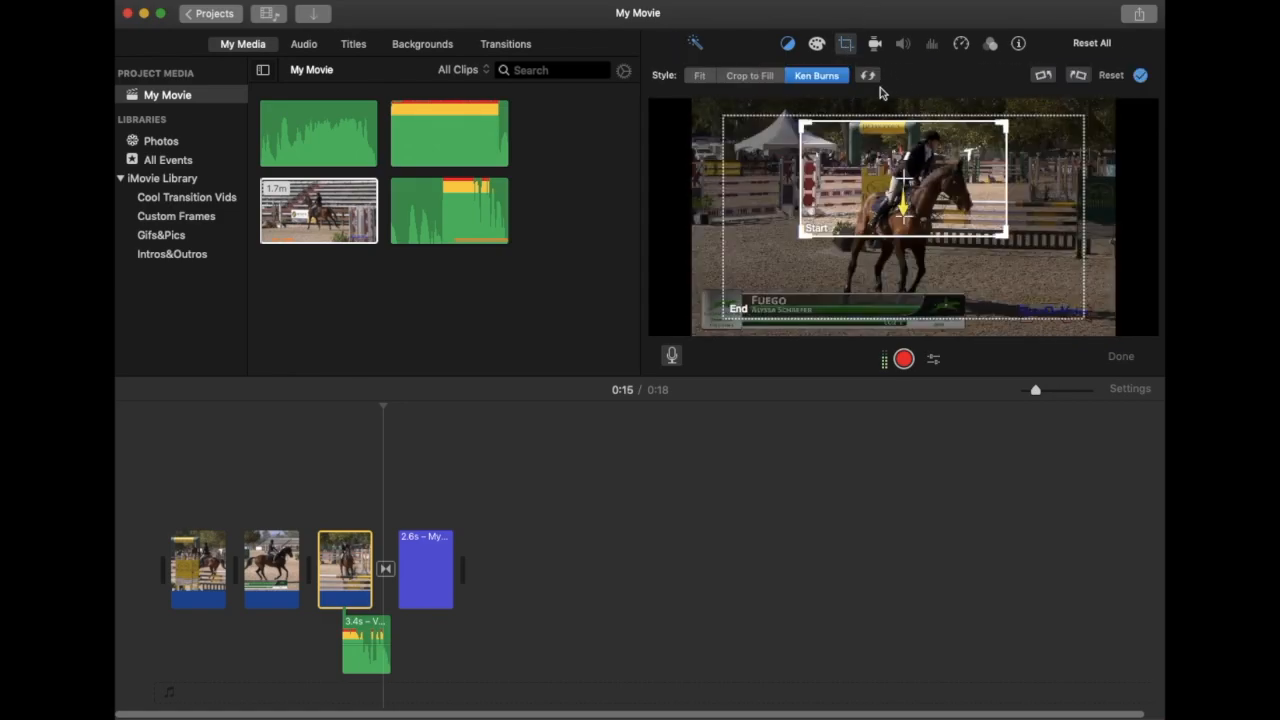
click(702, 77)
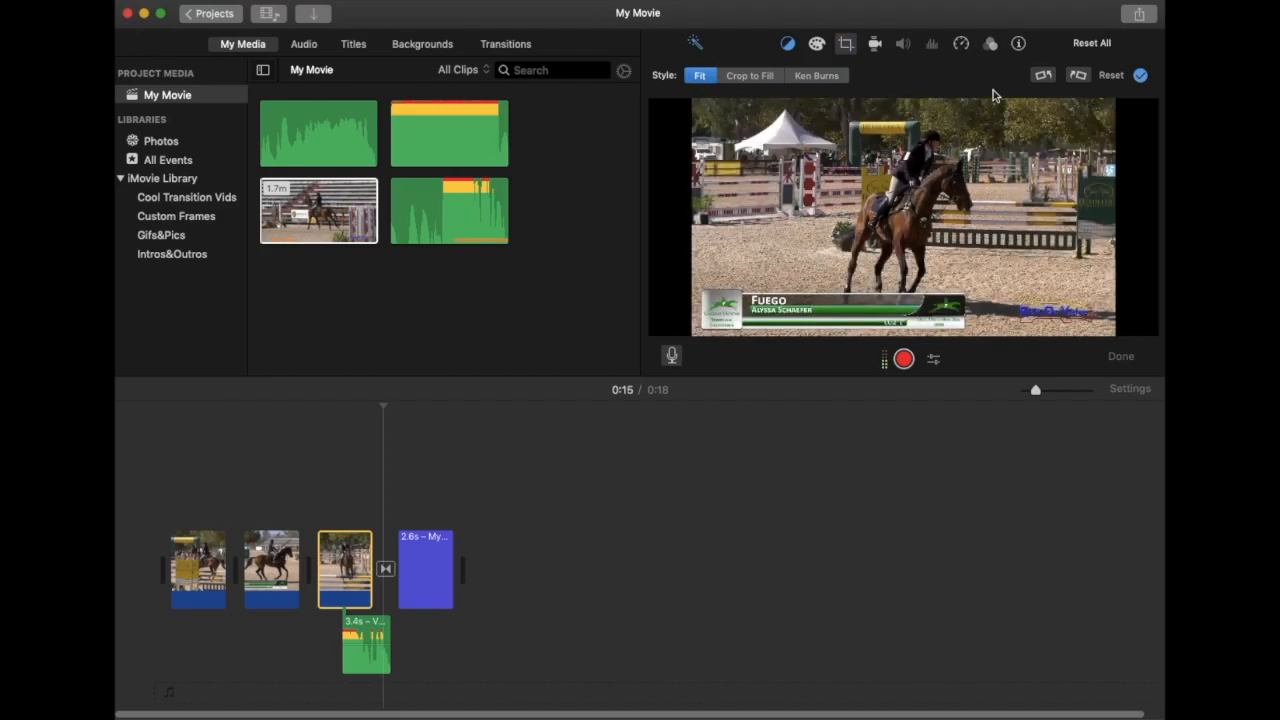
Rotate the third clip counterclockwise four times, through a full turn
click(1045, 75)
click(1045, 75)
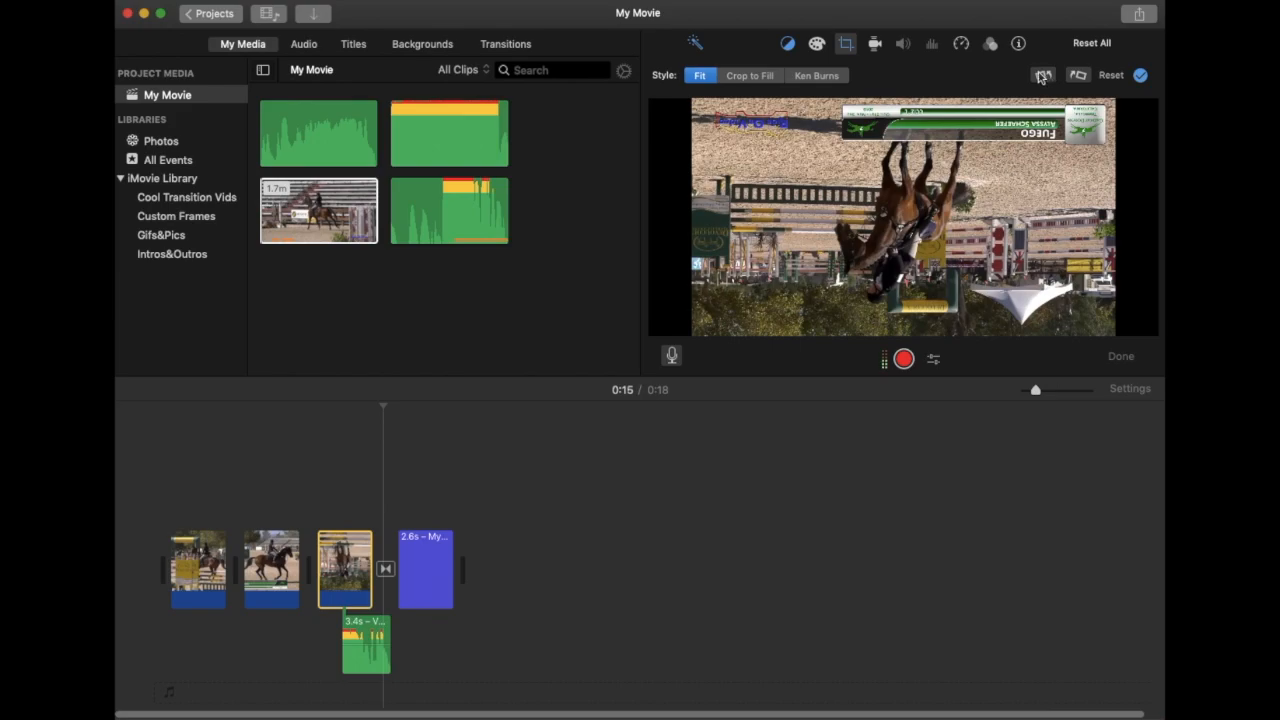
click(1043, 77)
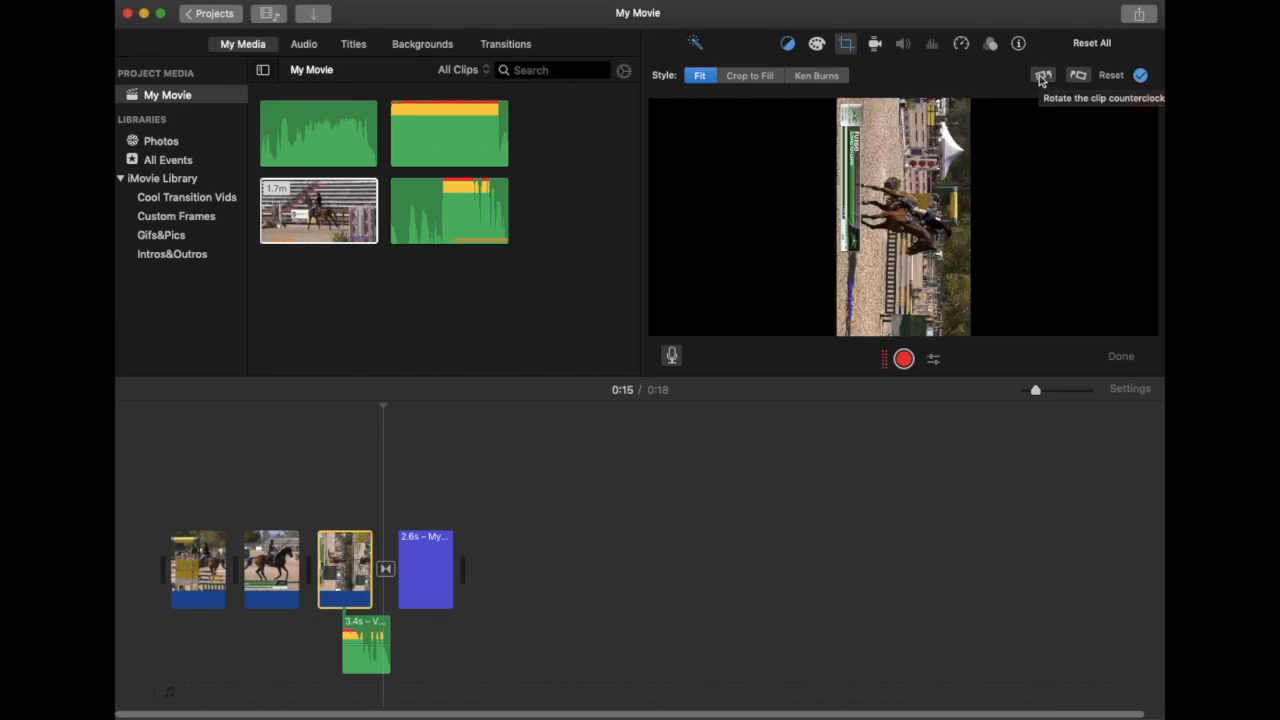
click(1044, 78)
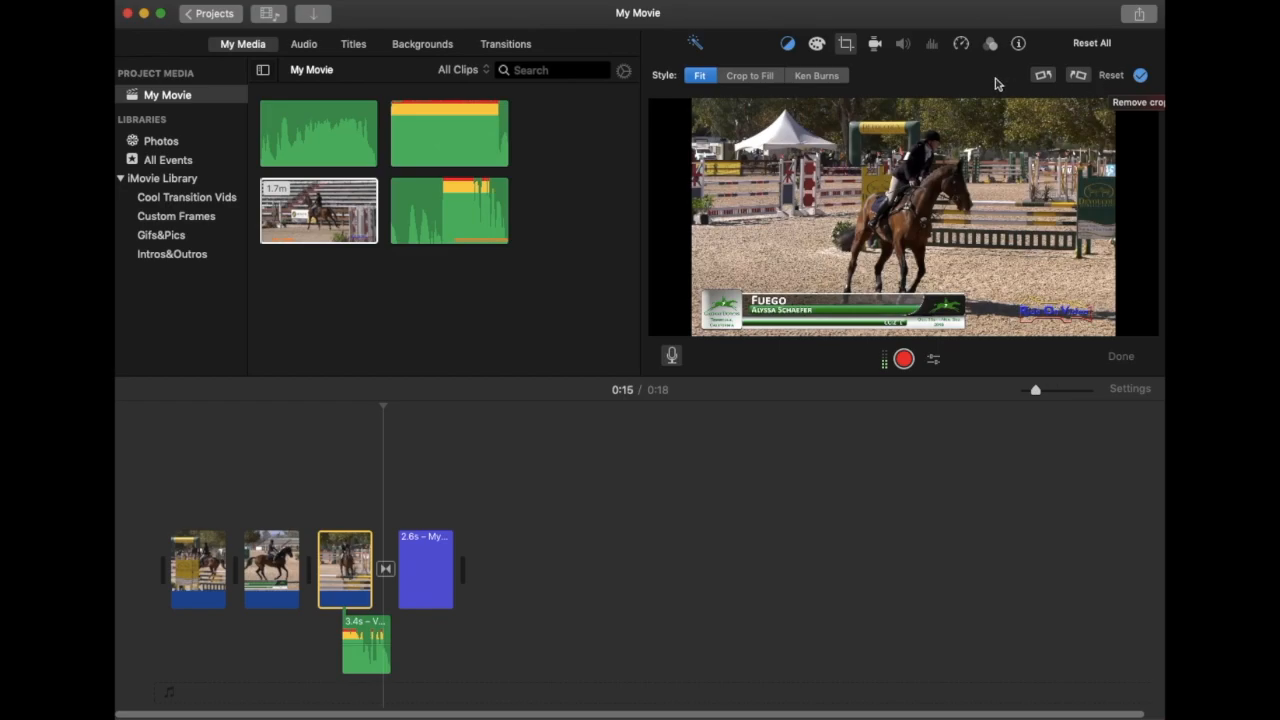
View the third clip's stabilization settings, and set the volume of the voiceover clip below it to 50%
click(875, 46)
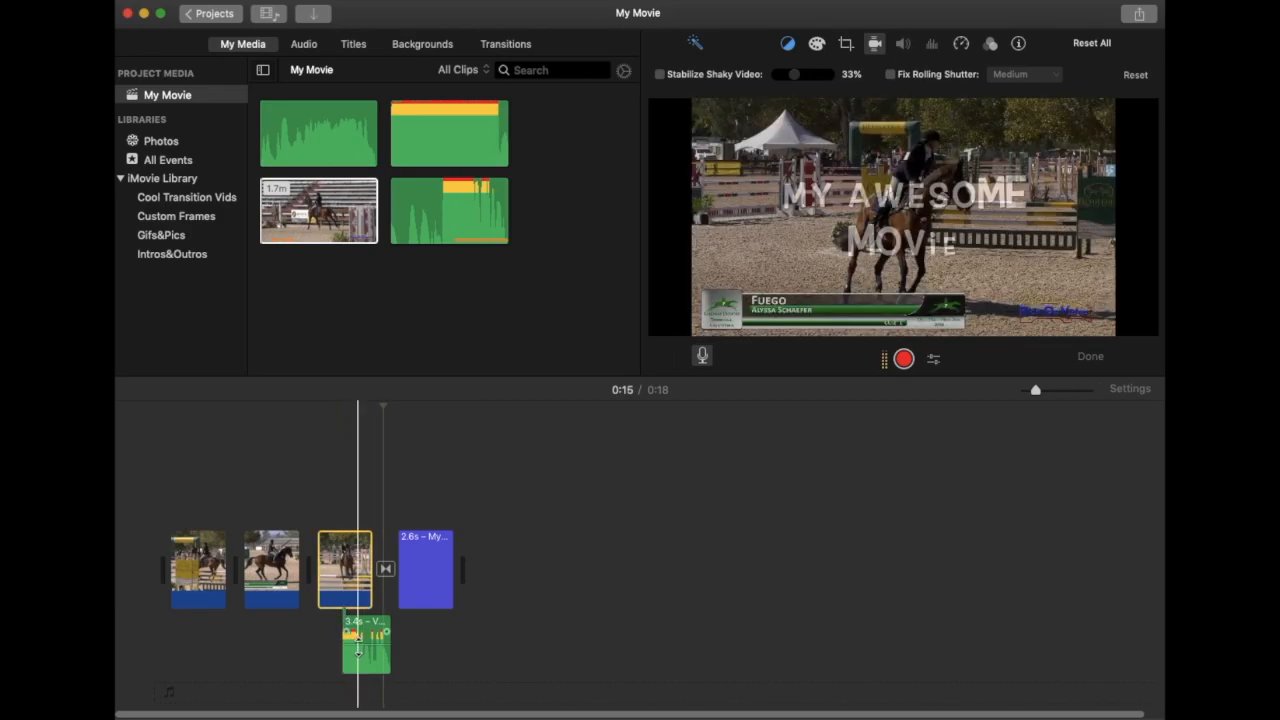
click(366, 662)
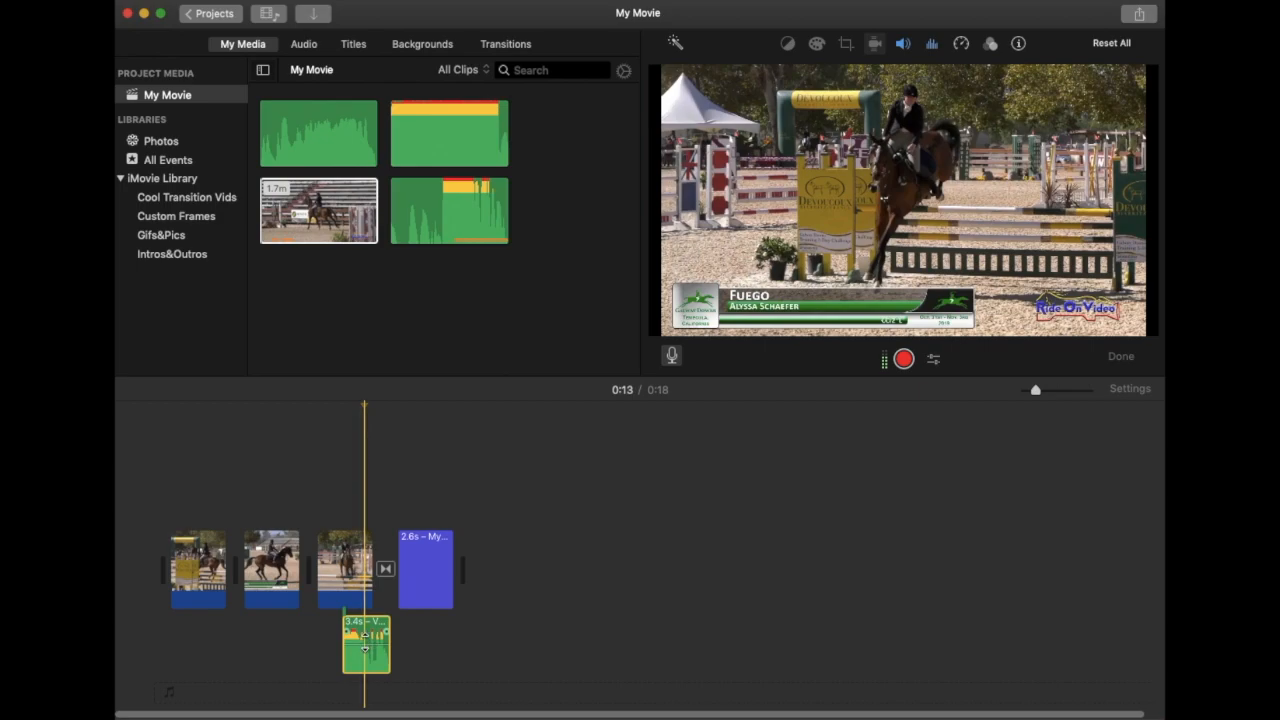
click(903, 45)
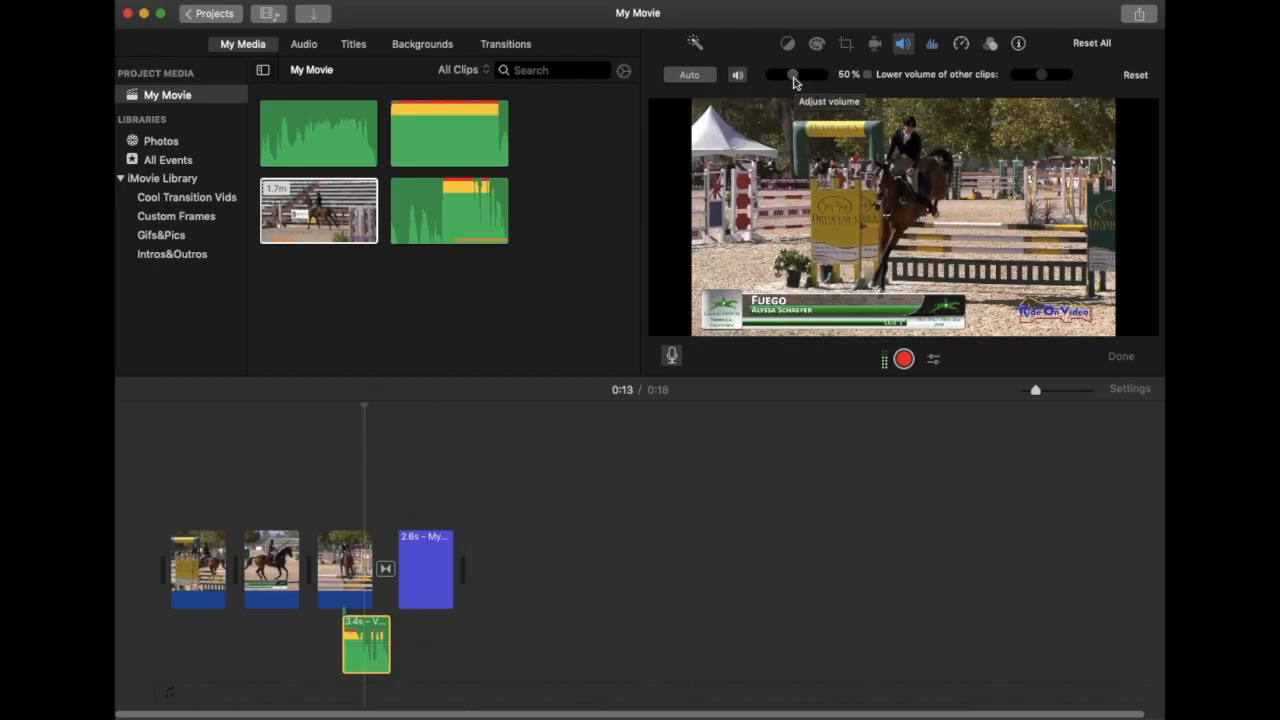
mouse_move(808, 80)
mouse_down()
mouse_move(831, 80)
mouse_move(760, 82)
mouse_move(794, 81)
mouse_up()
Review the voiceover clip's background noise reduction setting and the available equalizer presets
click(933, 45)
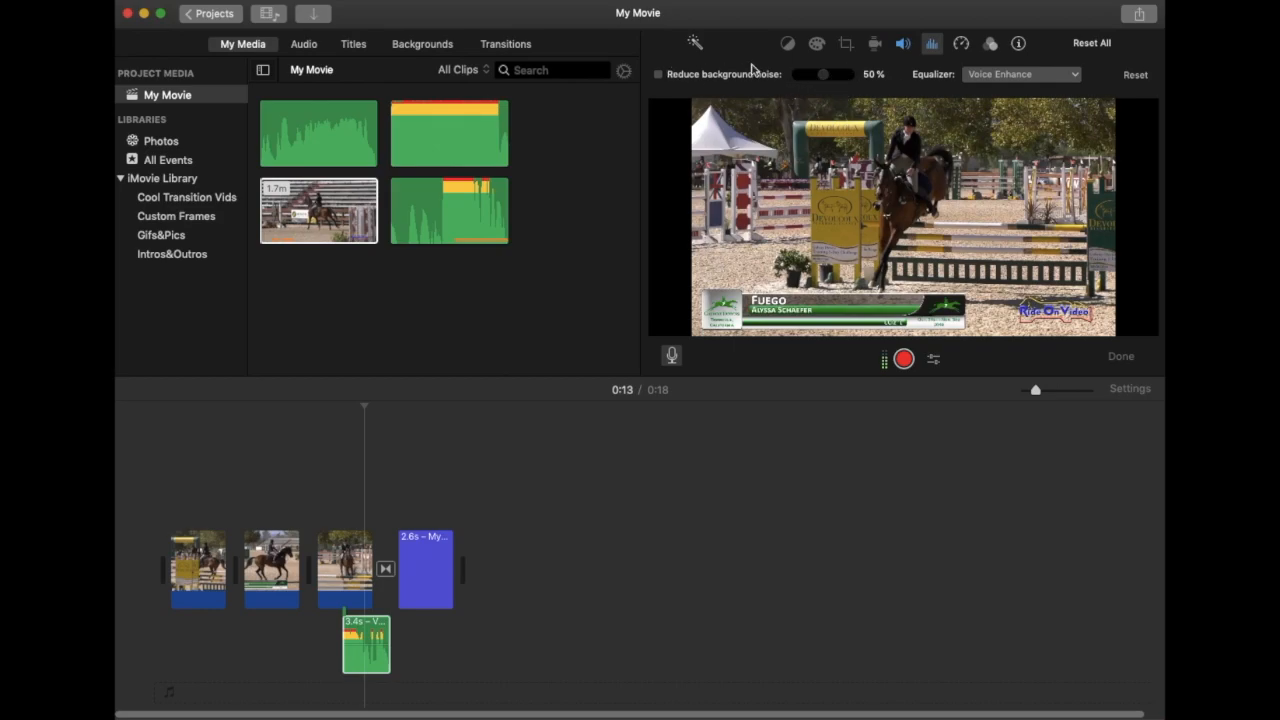
click(1010, 77)
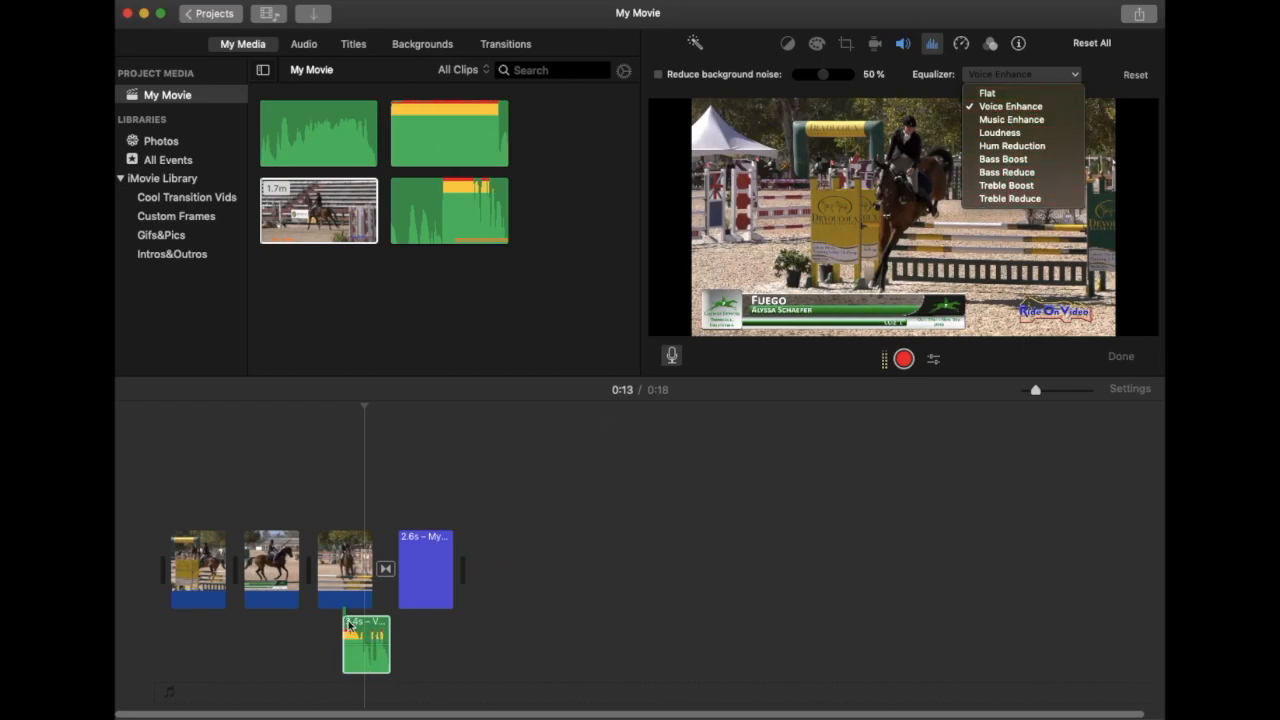
click(1018, 79)
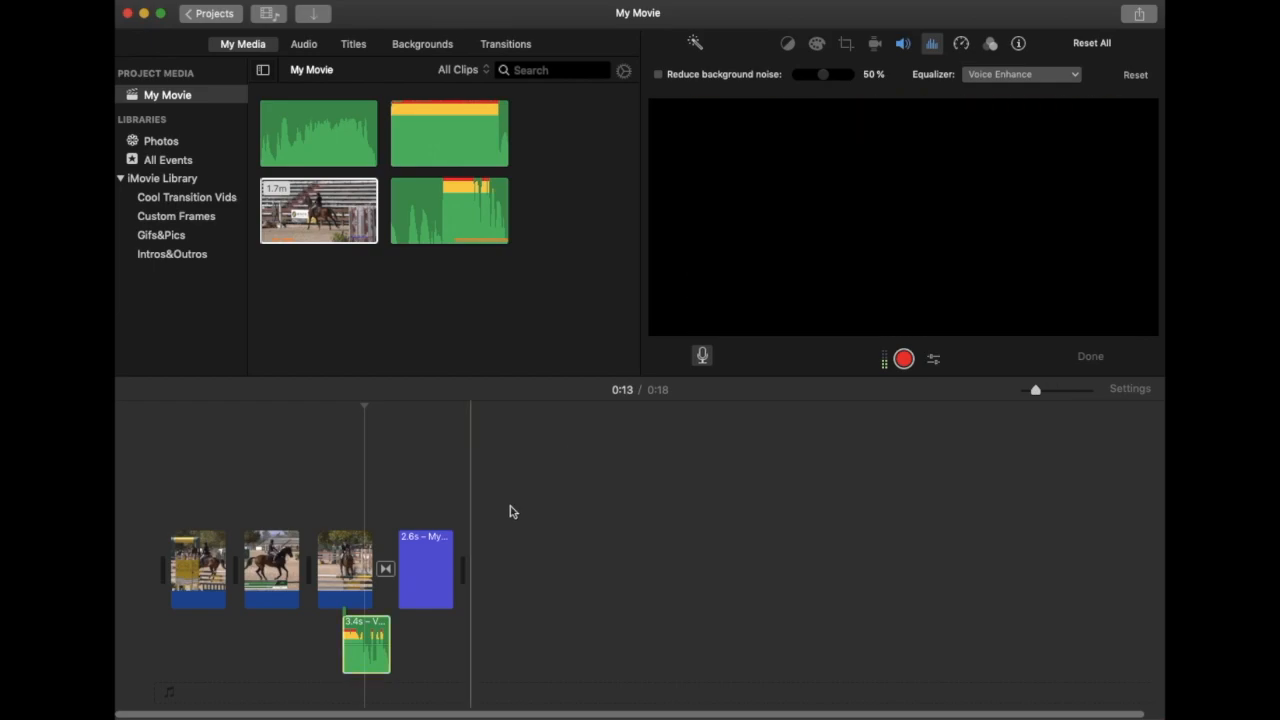
Review the available speed presets for the third clip
click(326, 598)
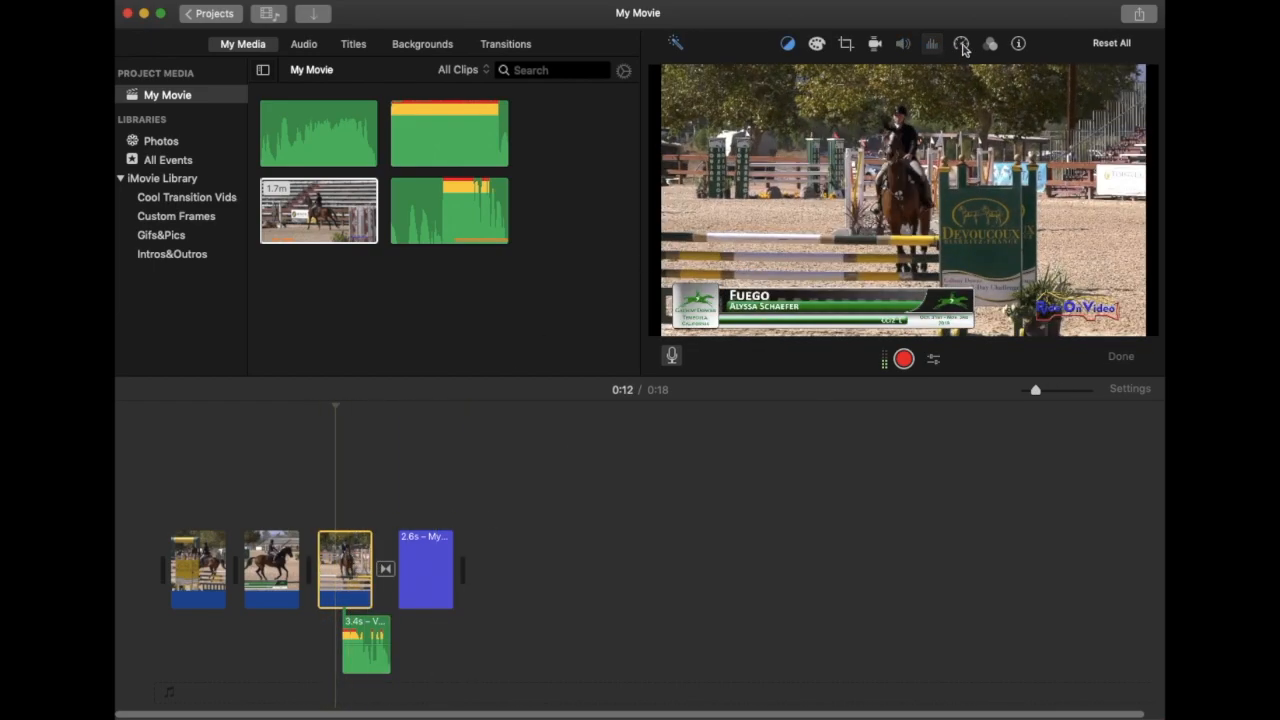
click(961, 46)
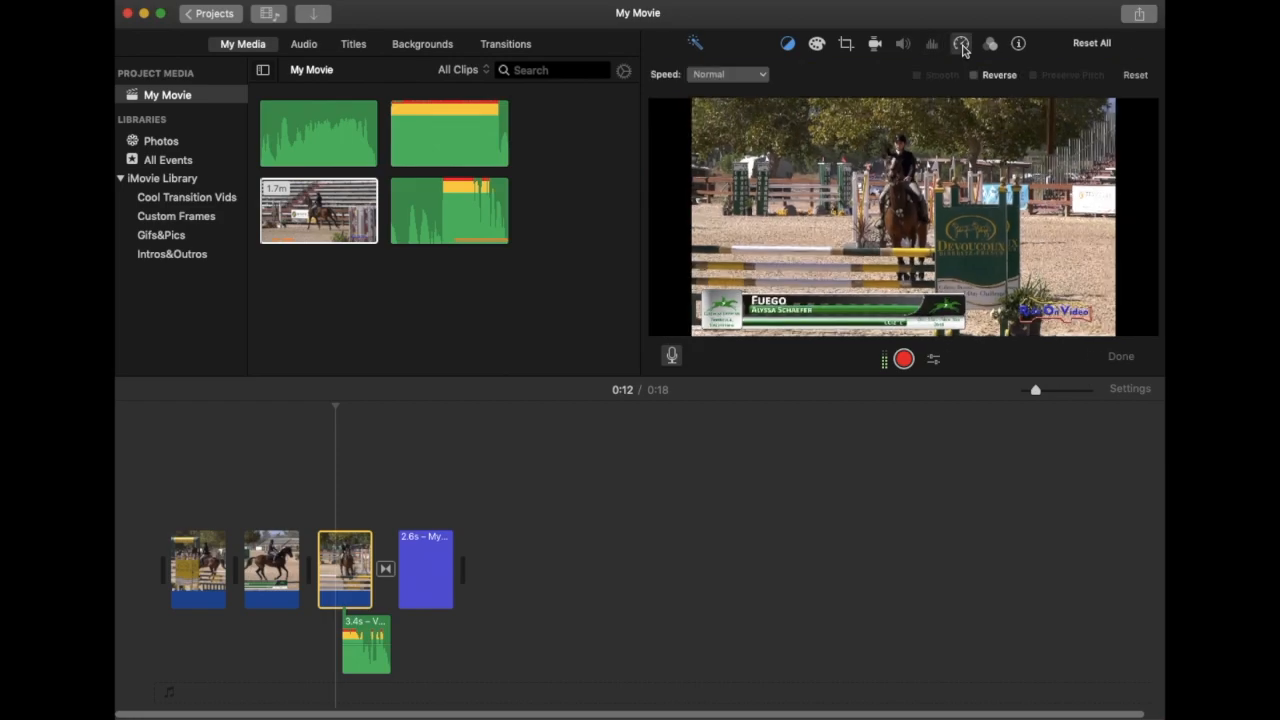
click(763, 76)
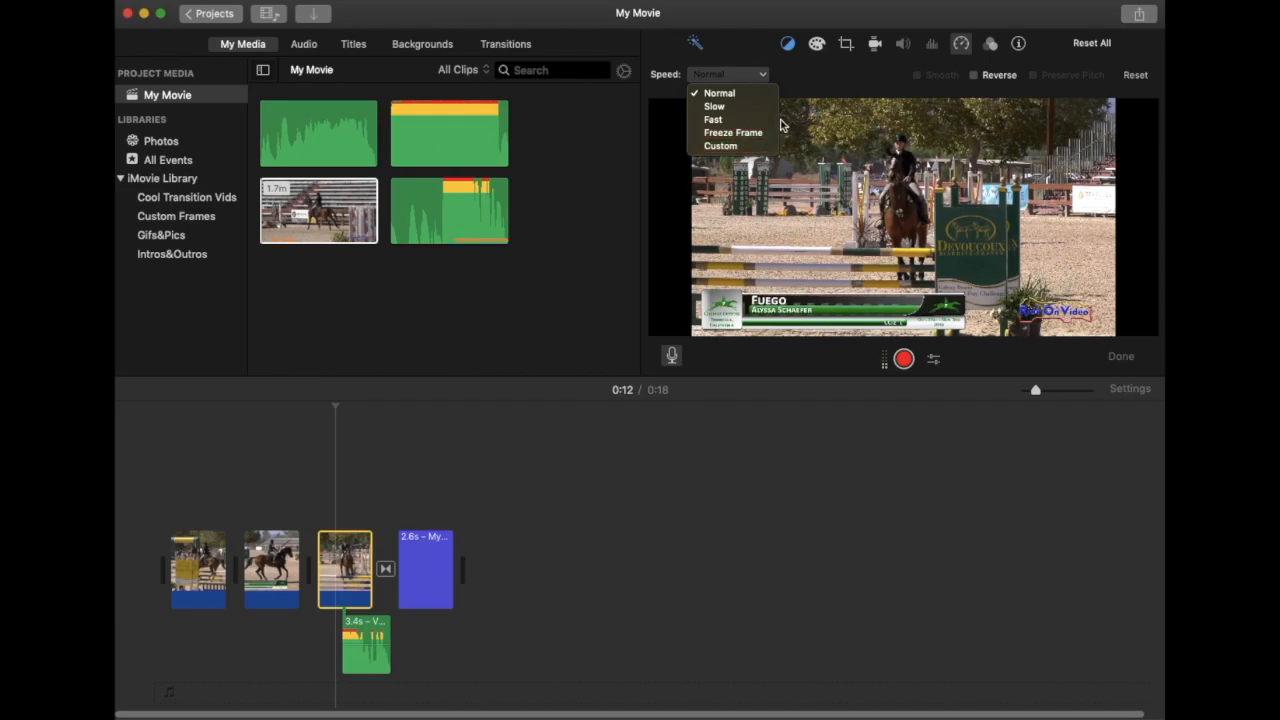
click(800, 77)
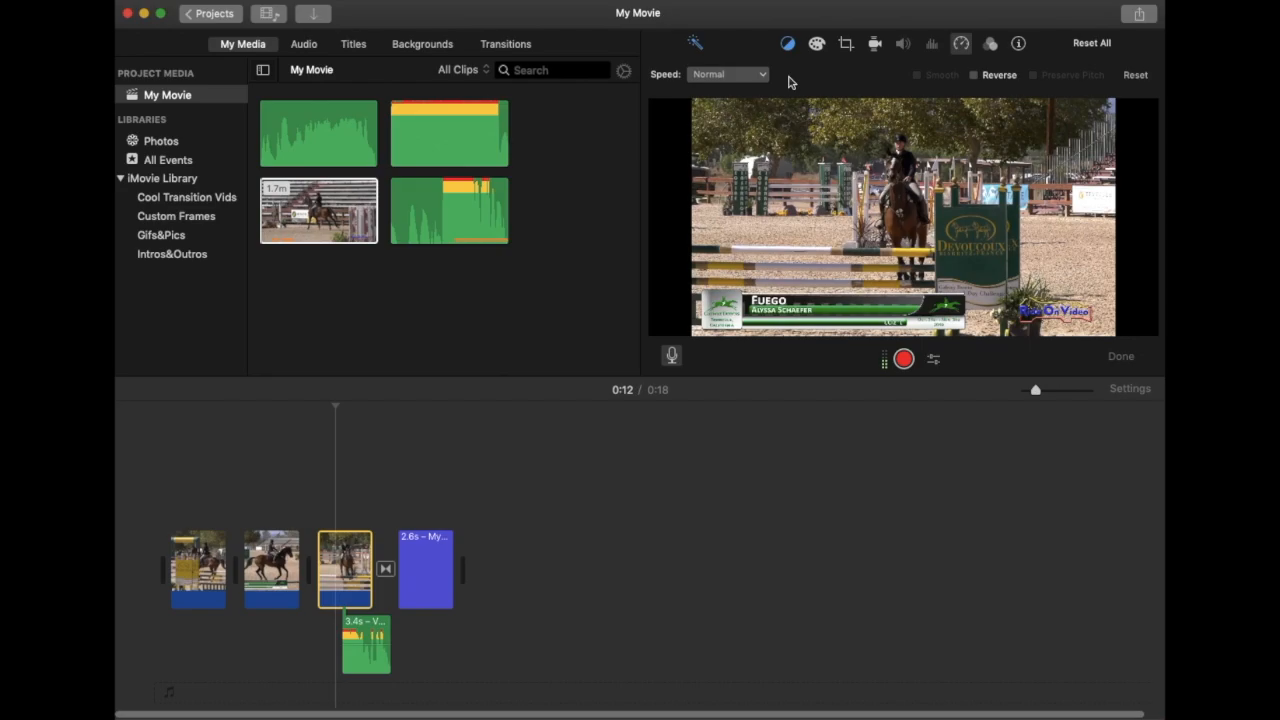
Reverse the third clip's playback direction and play the result from the start of the clip
click(357, 556)
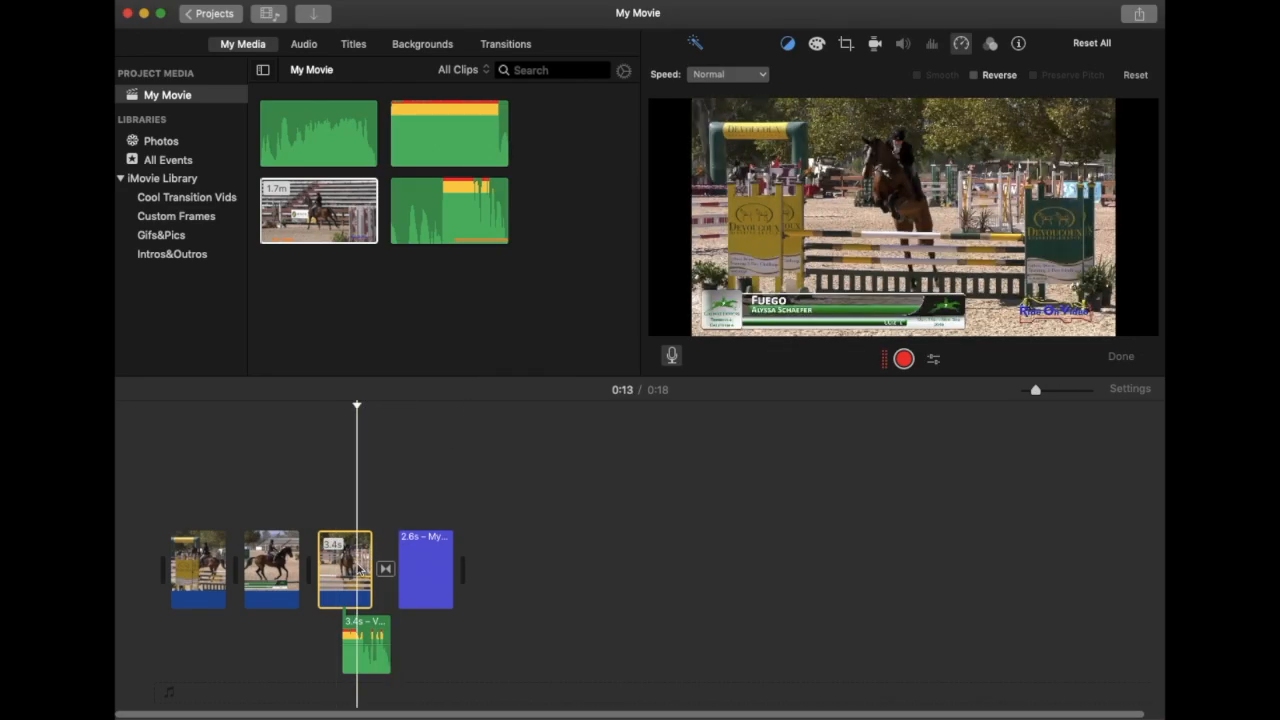
click(974, 76)
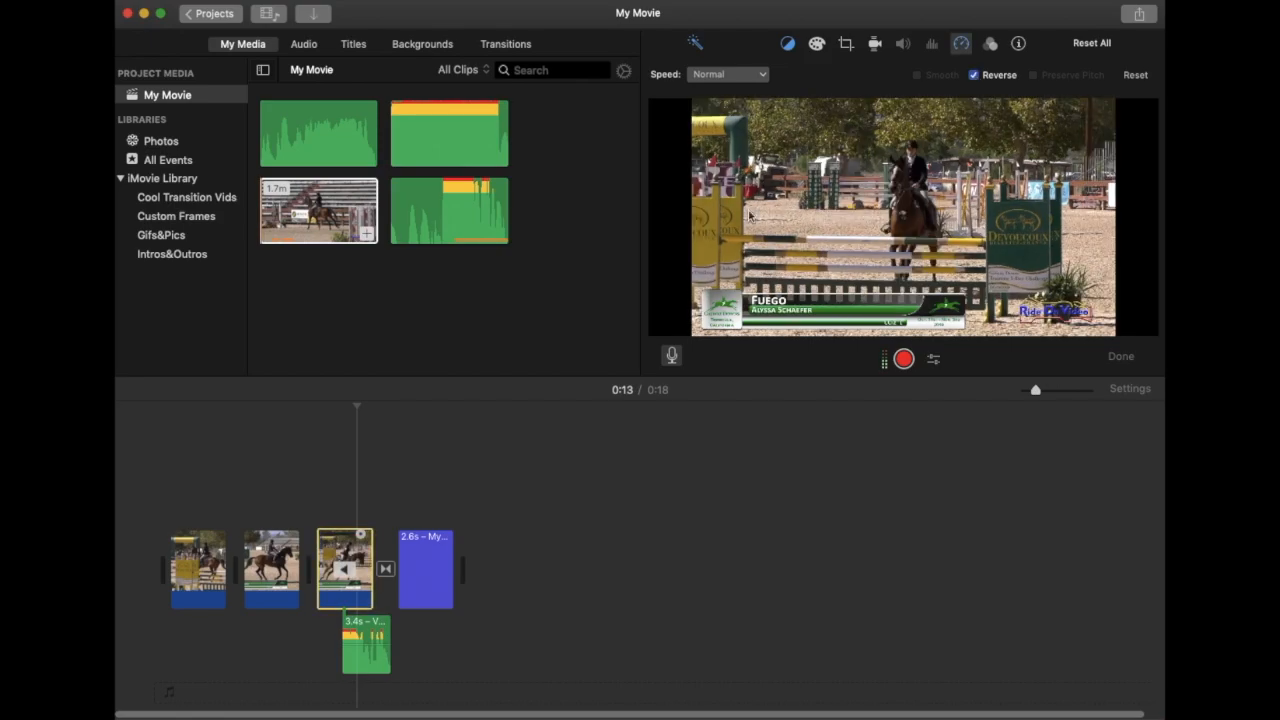
click(316, 626)
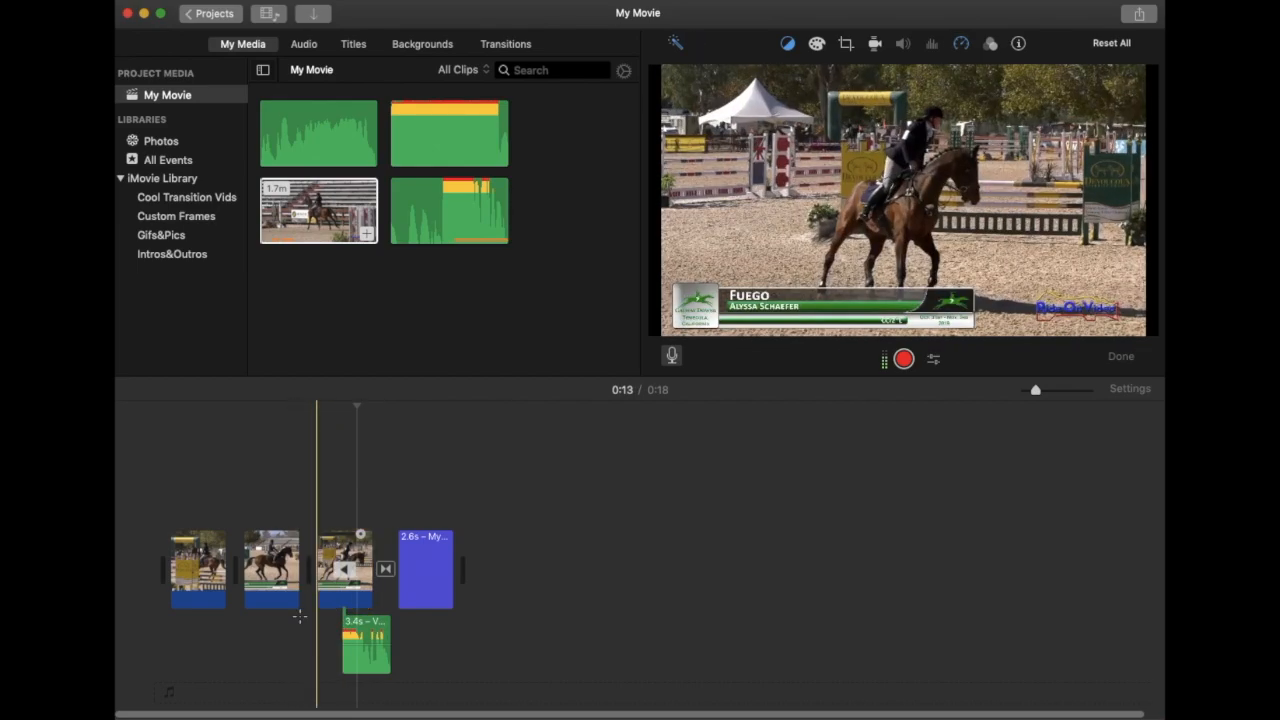
key(space)
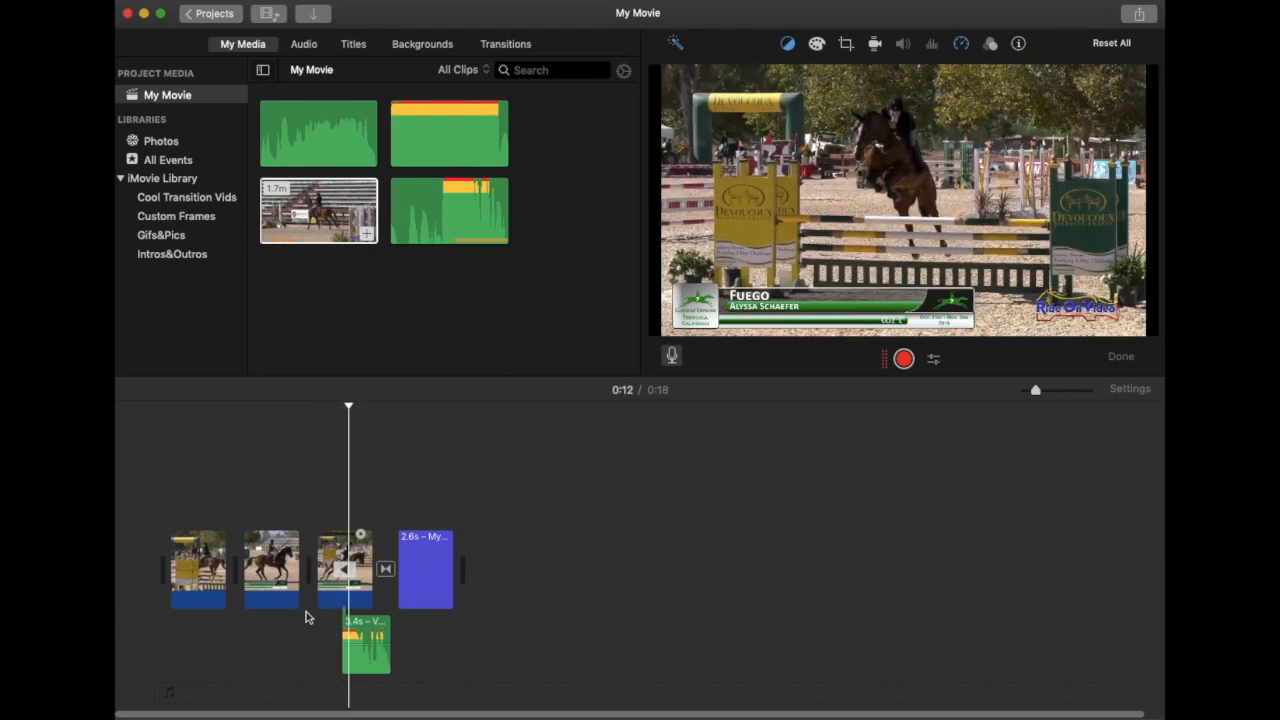
Move the voiceover clip from beneath the third clip to beneath the closing title clip
drag(360, 641, 430, 641)
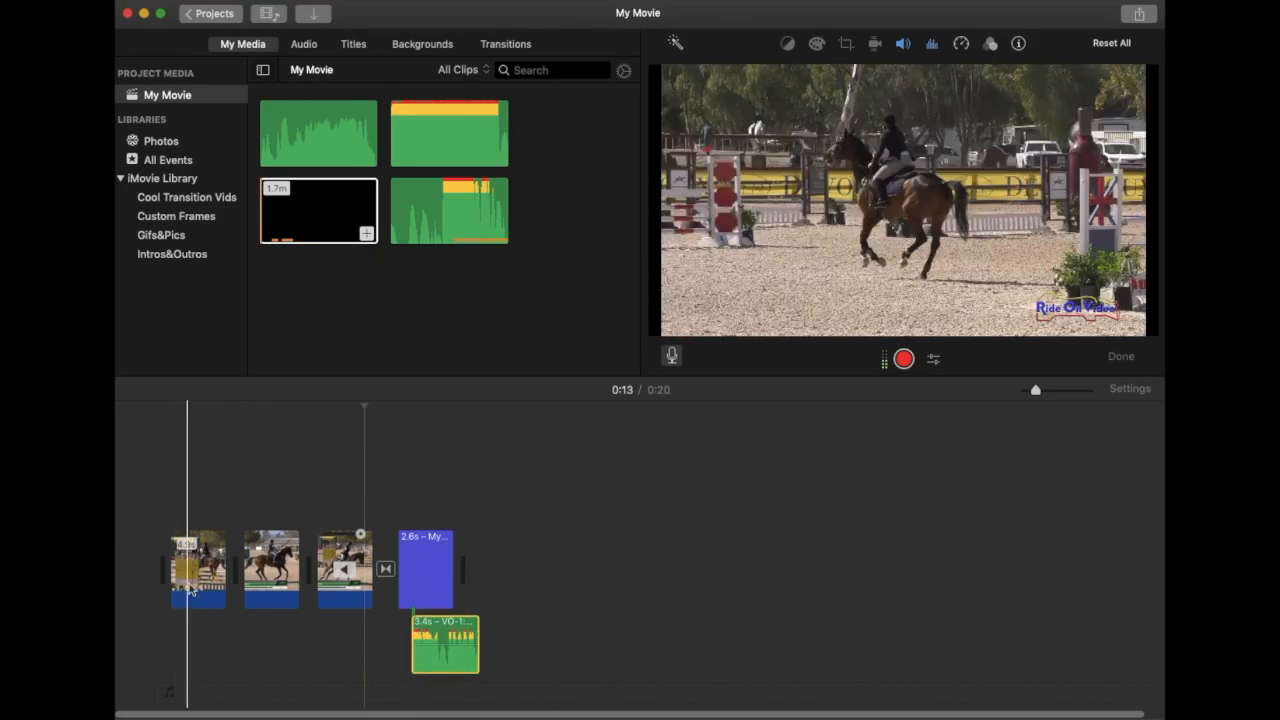
Reverse the first clip's playback direction and play it from the beginning of the movie
click(191, 570)
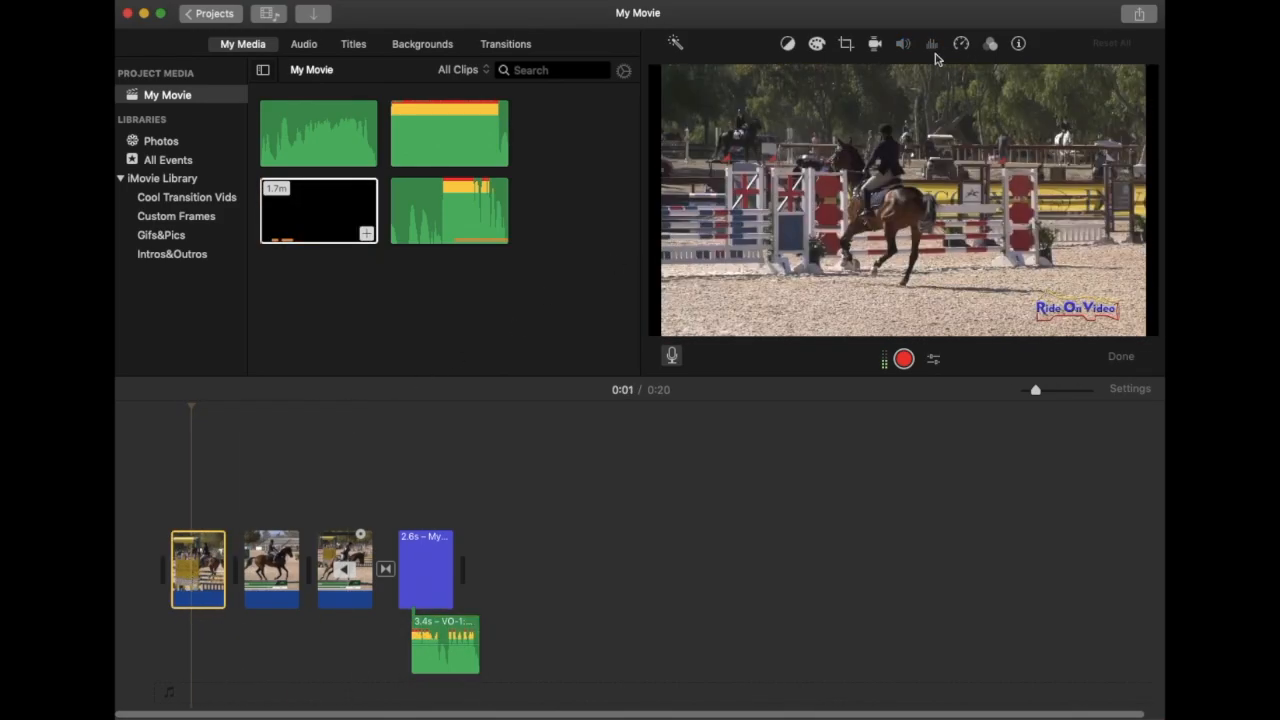
click(962, 44)
click(974, 75)
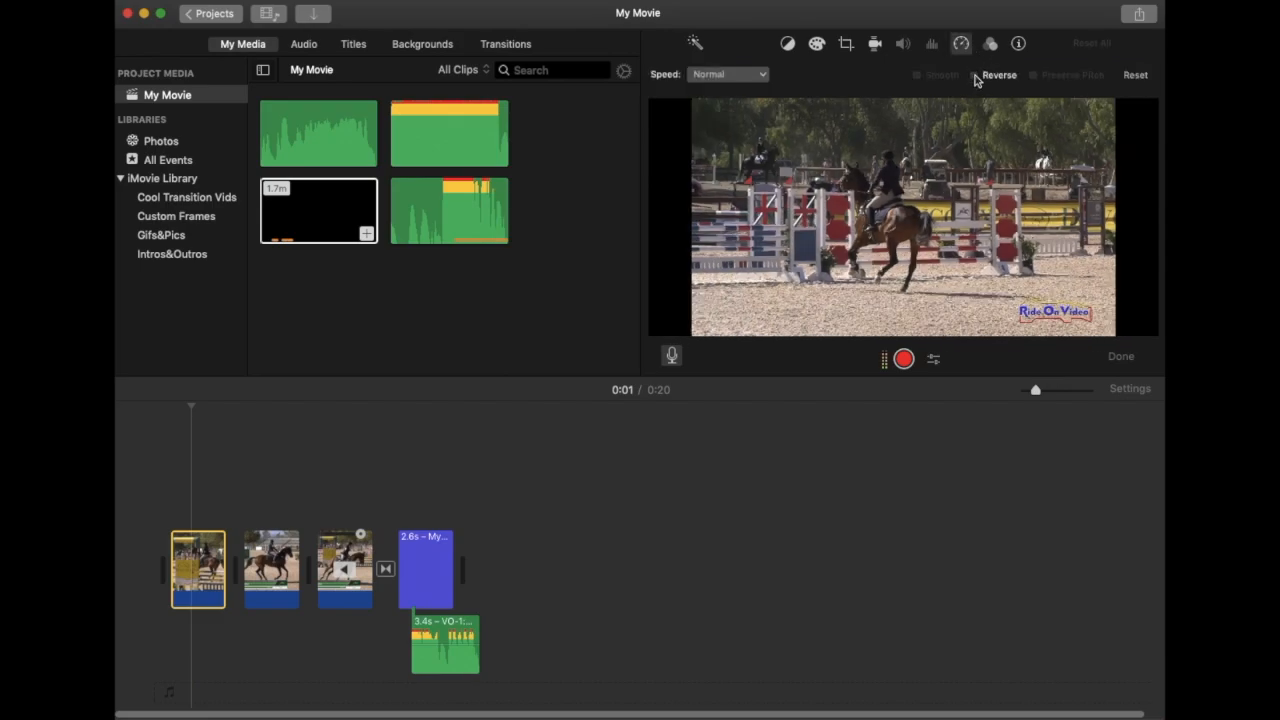
click(168, 600)
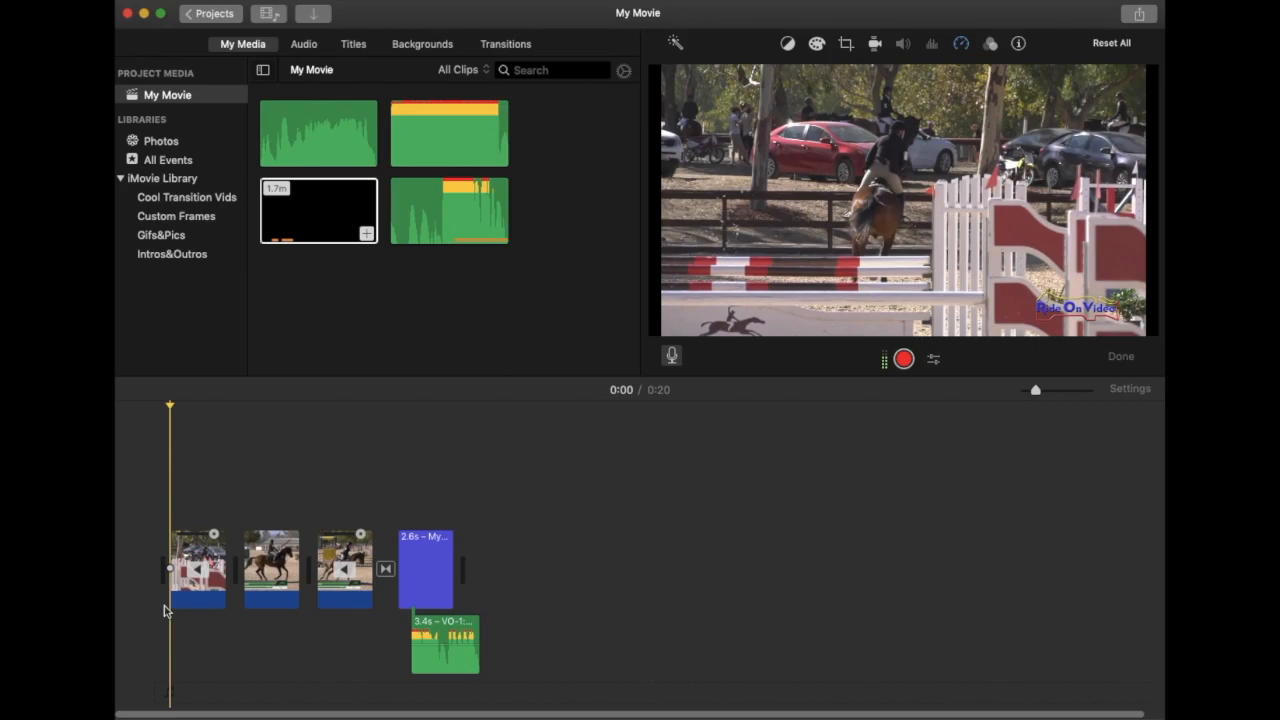
key(space)
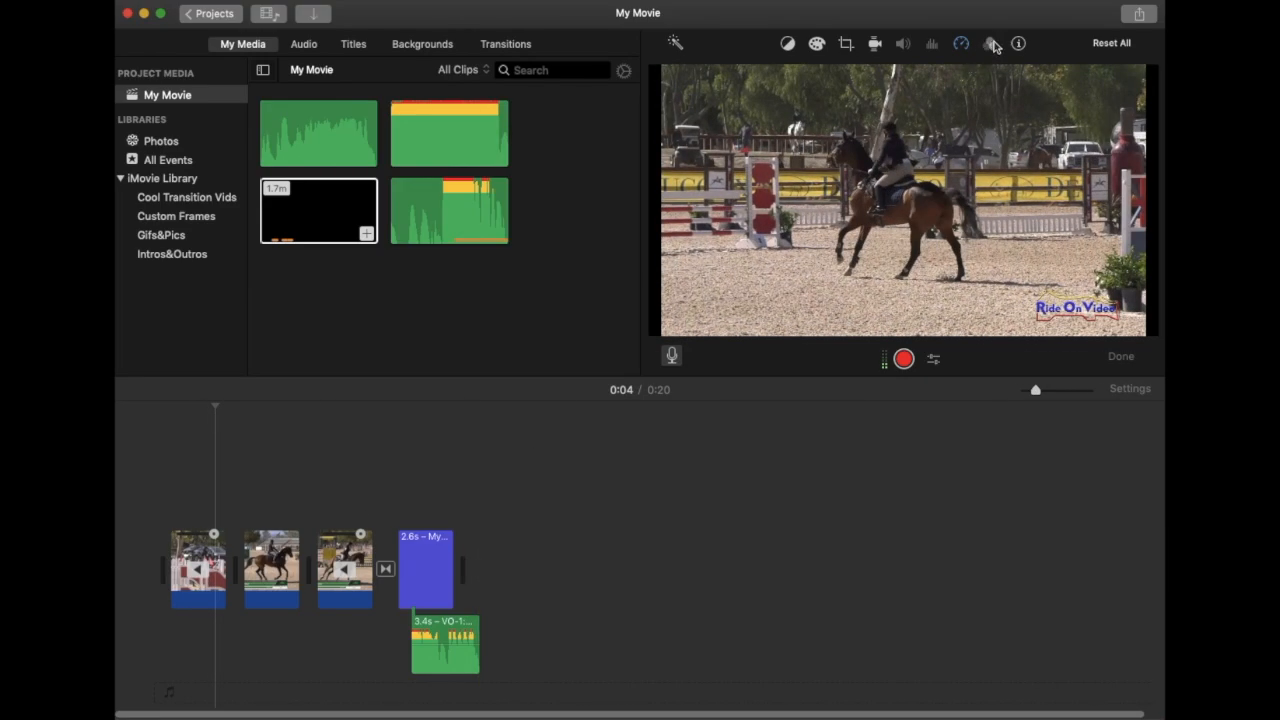
Apply the Flipped clip filter to the first clip and preview a frame near its beginning
click(990, 44)
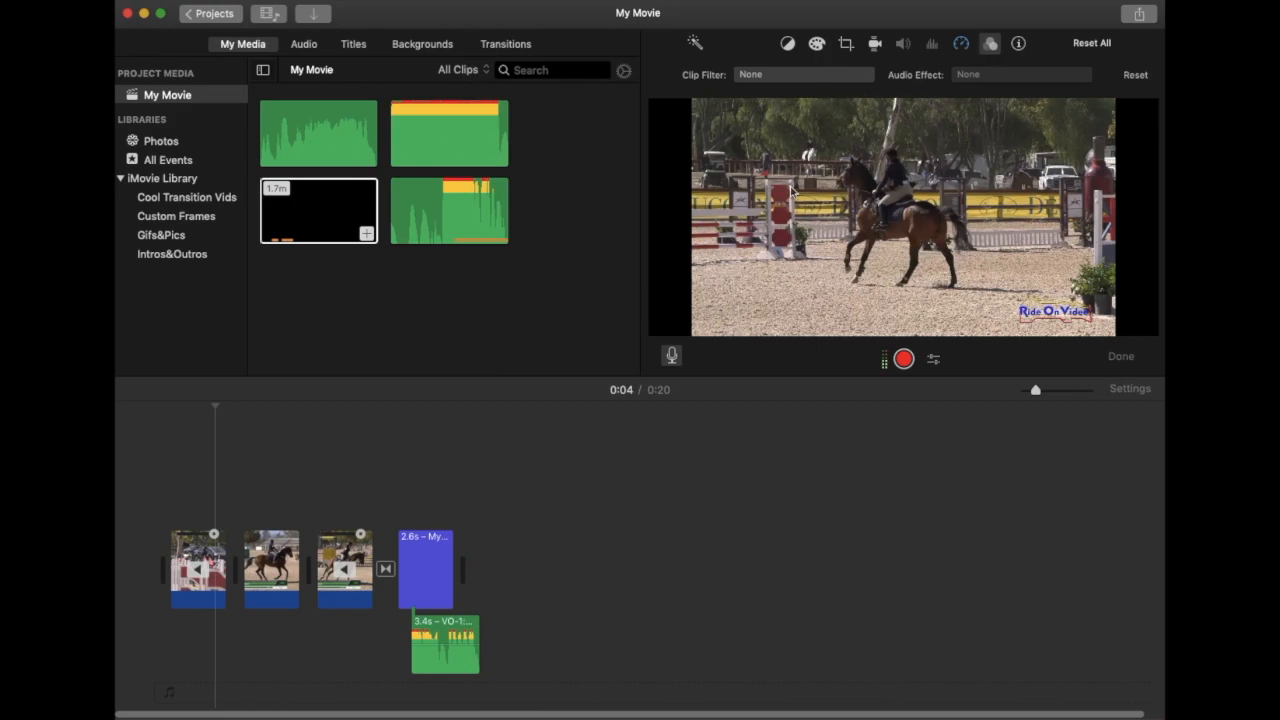
click(810, 77)
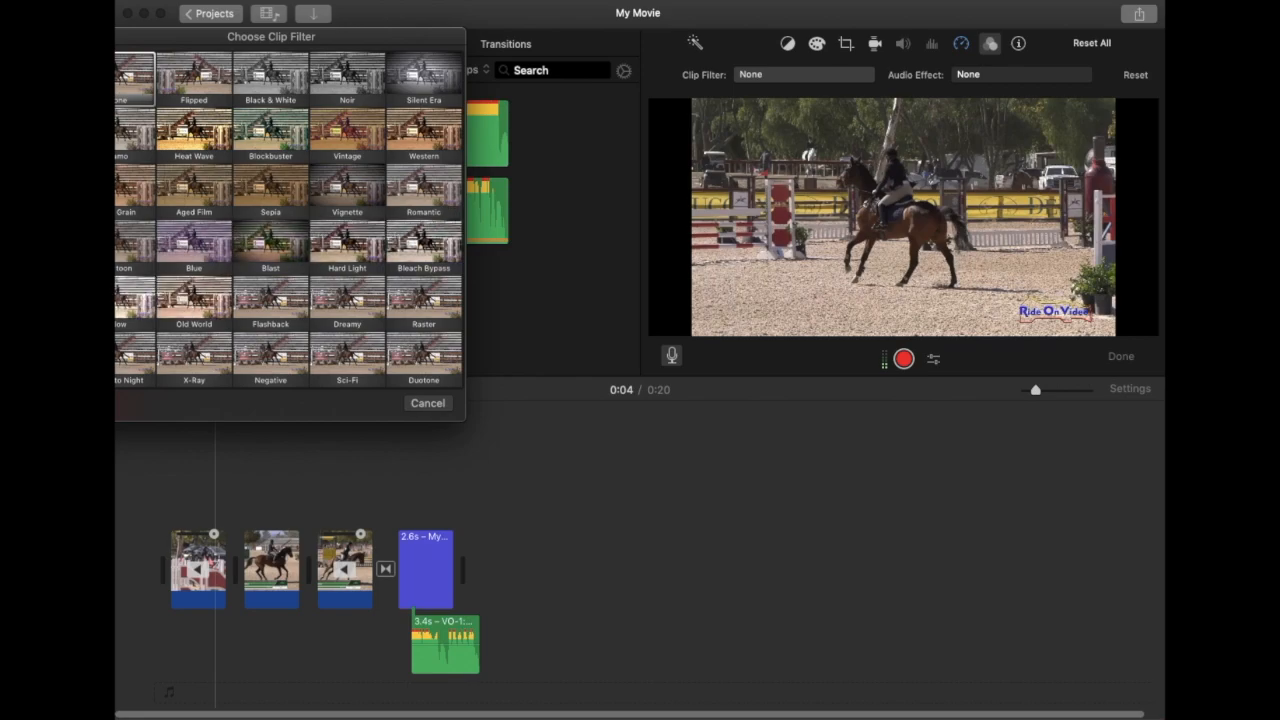
click(180, 88)
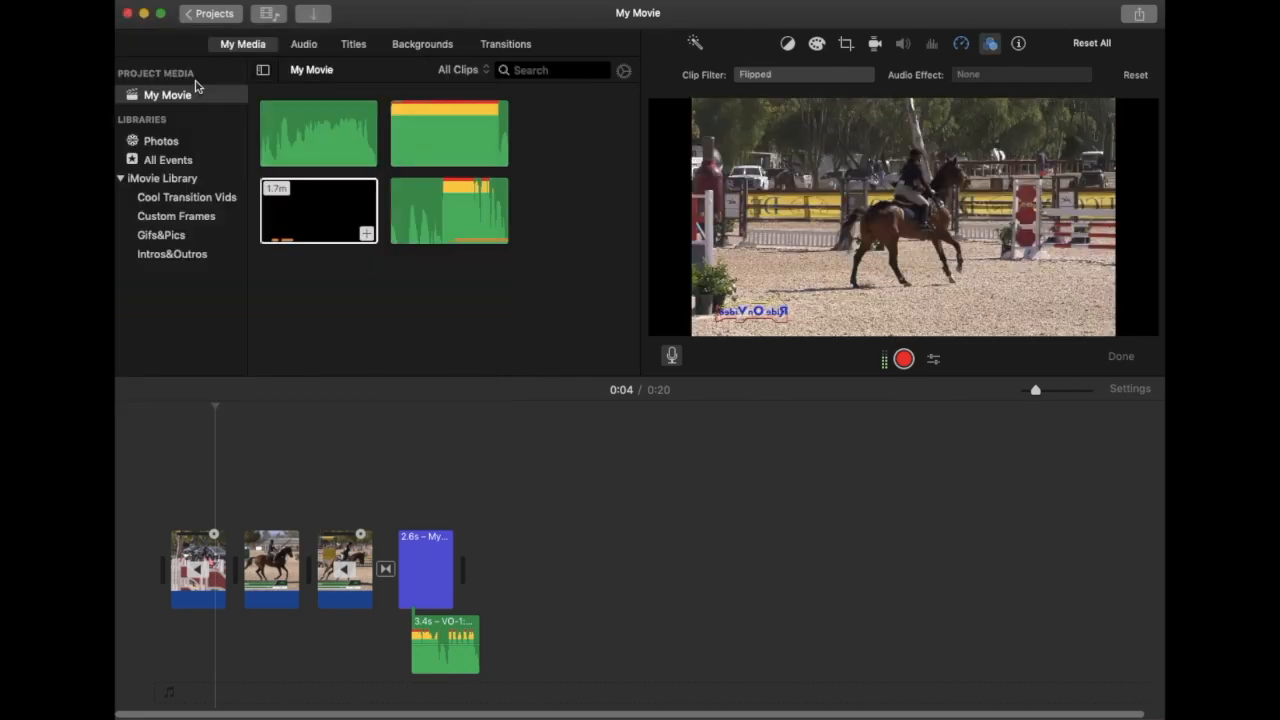
click(187, 560)
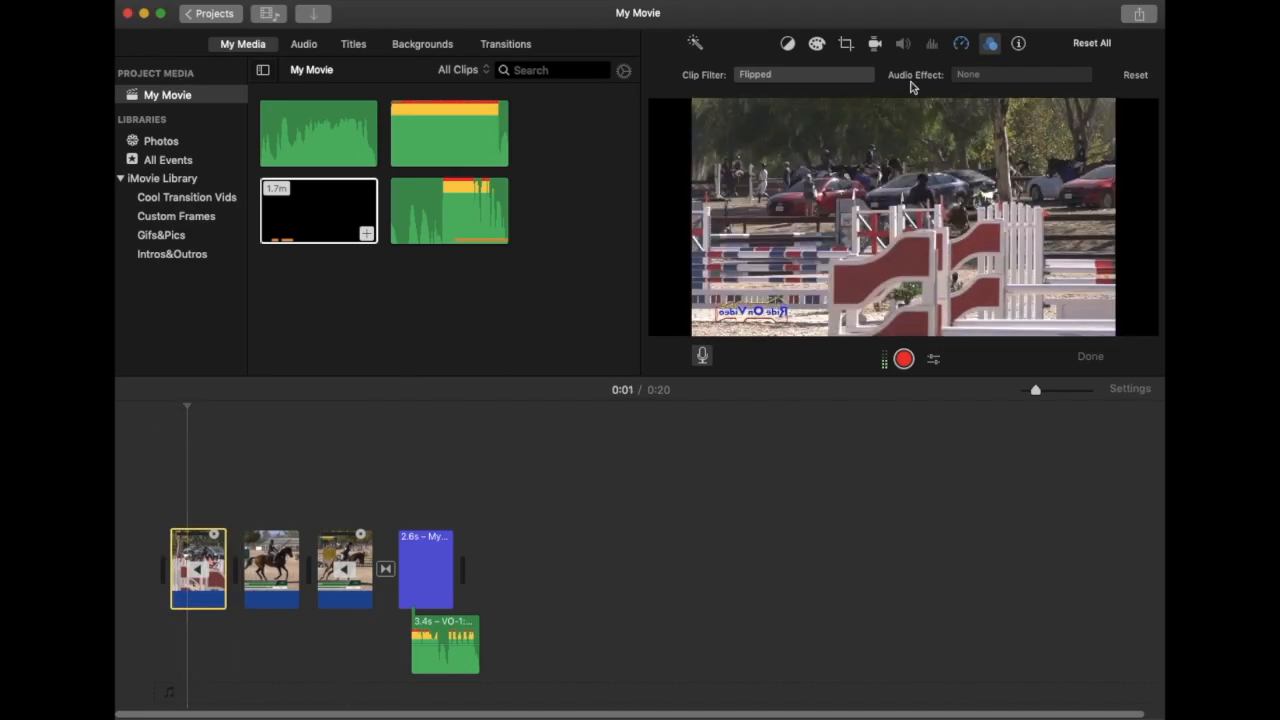
Compare the clip filter choices with the color correction controls for the first clip, leaving its filter as it is
click(837, 74)
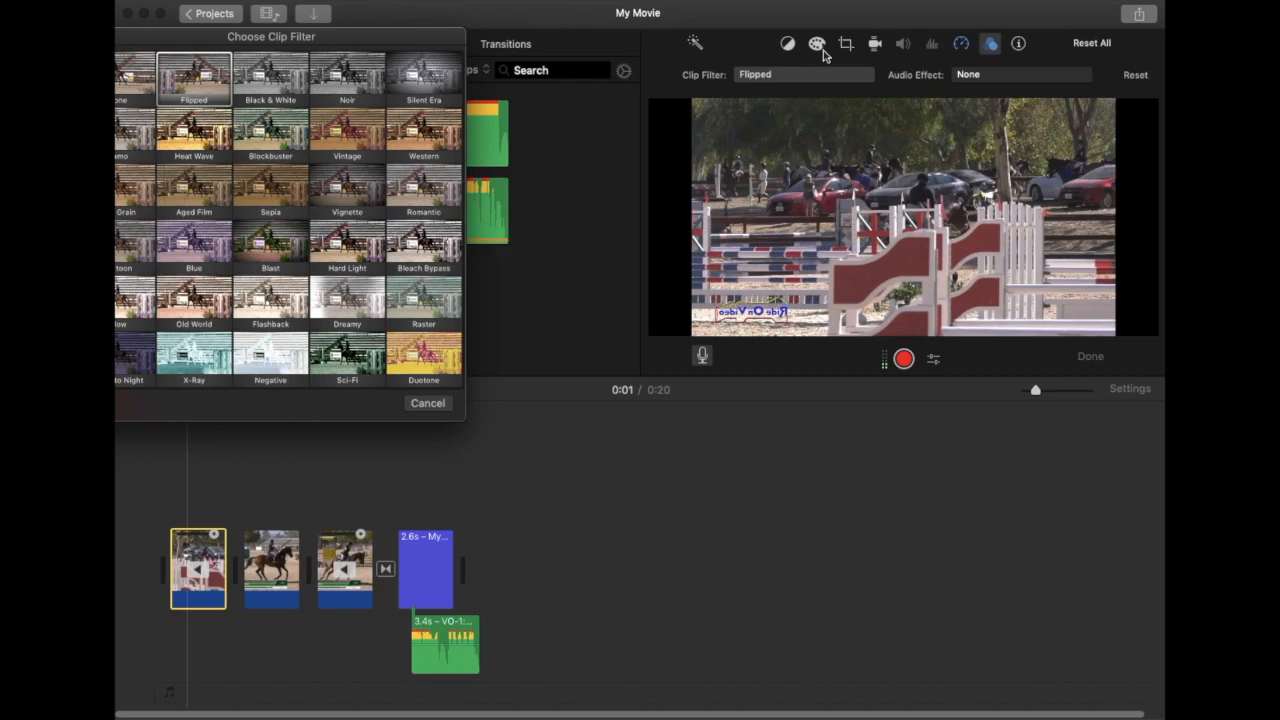
click(428, 404)
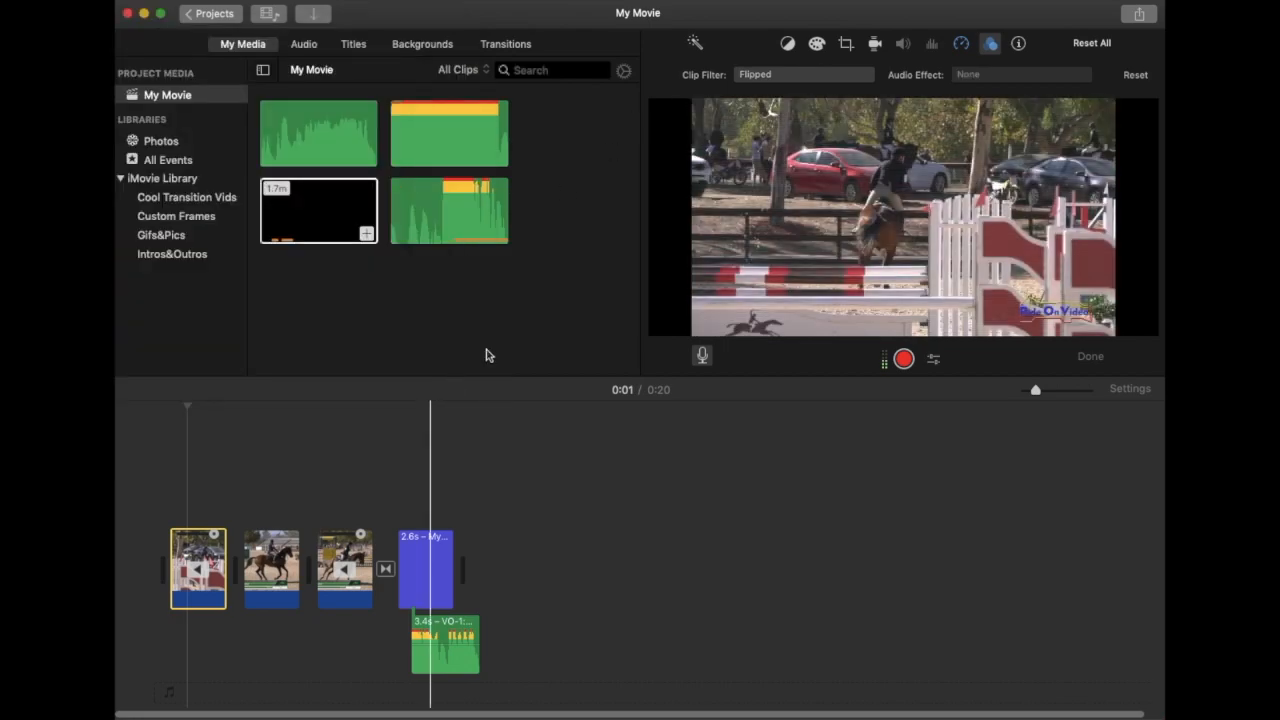
click(815, 46)
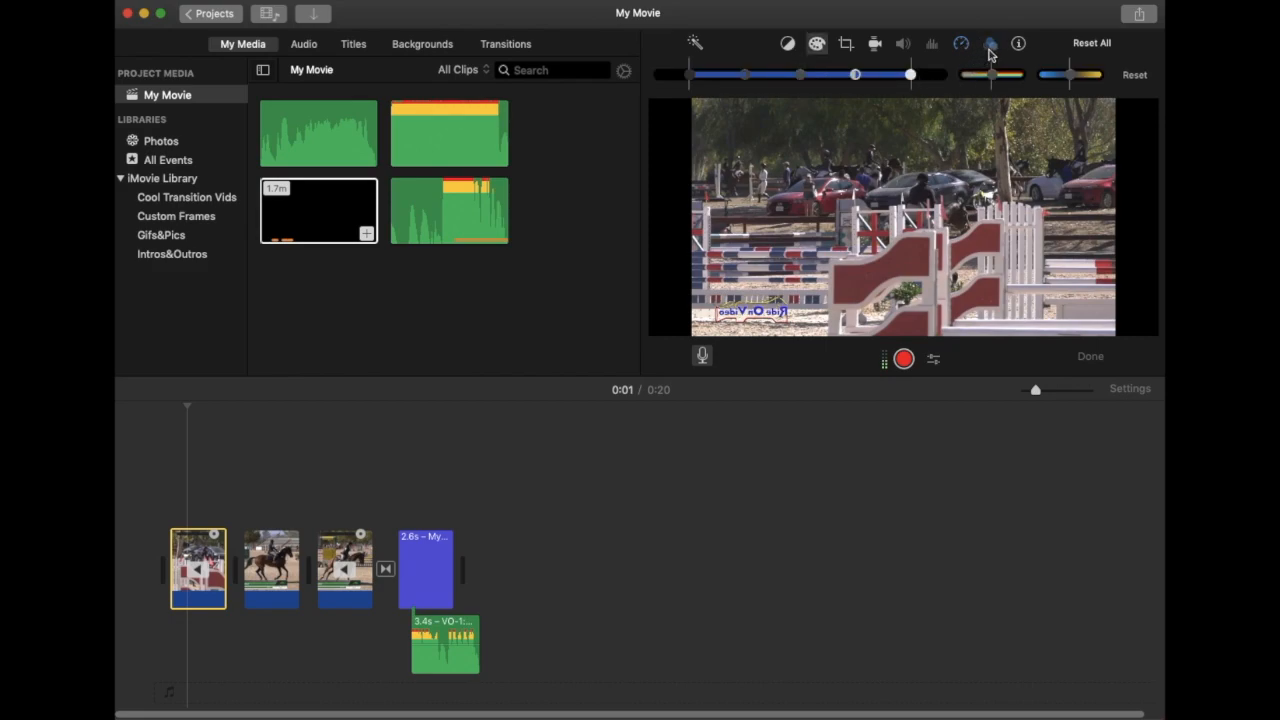
click(990, 47)
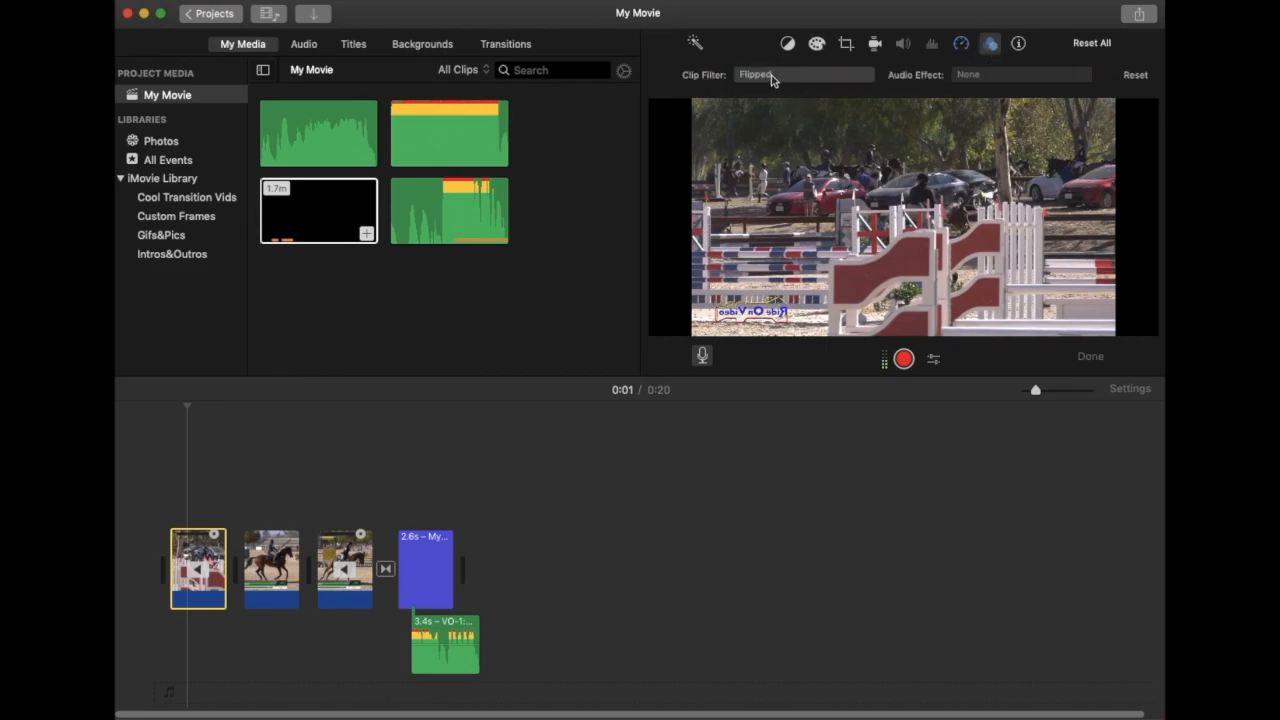
click(813, 69)
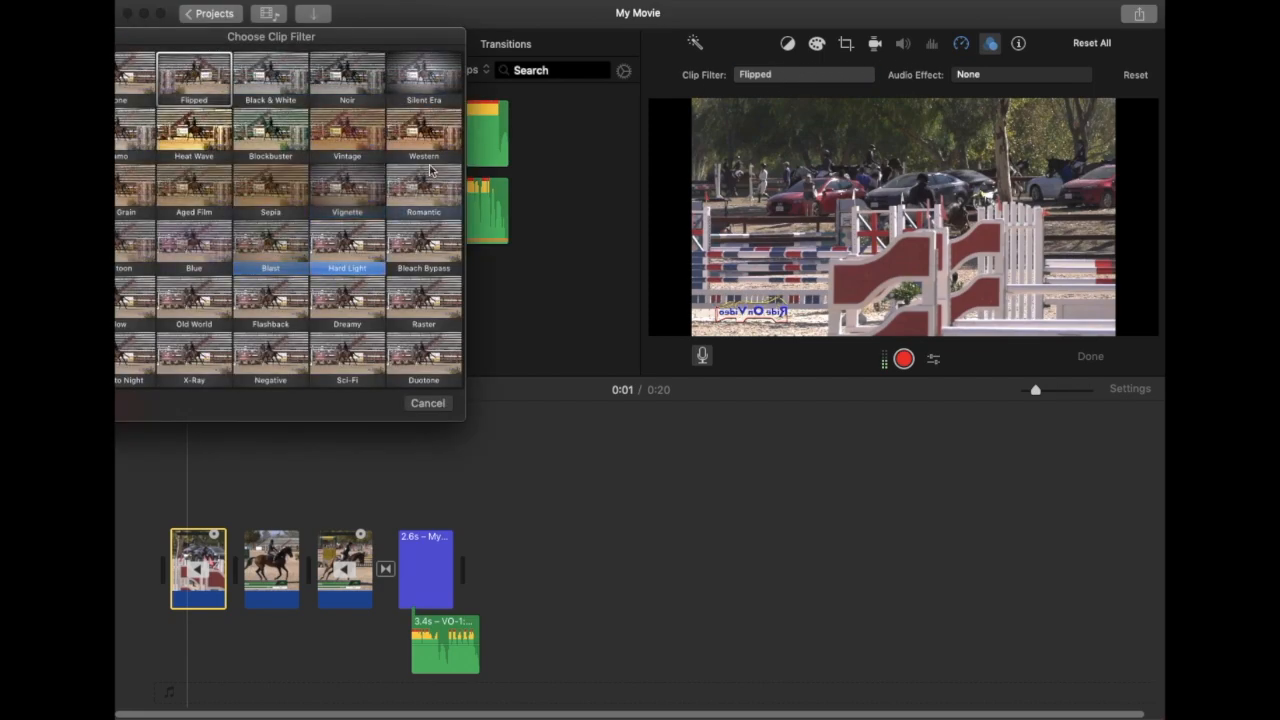
click(420, 403)
Review the available audio effects for the voiceover clip without choosing one
click(435, 625)
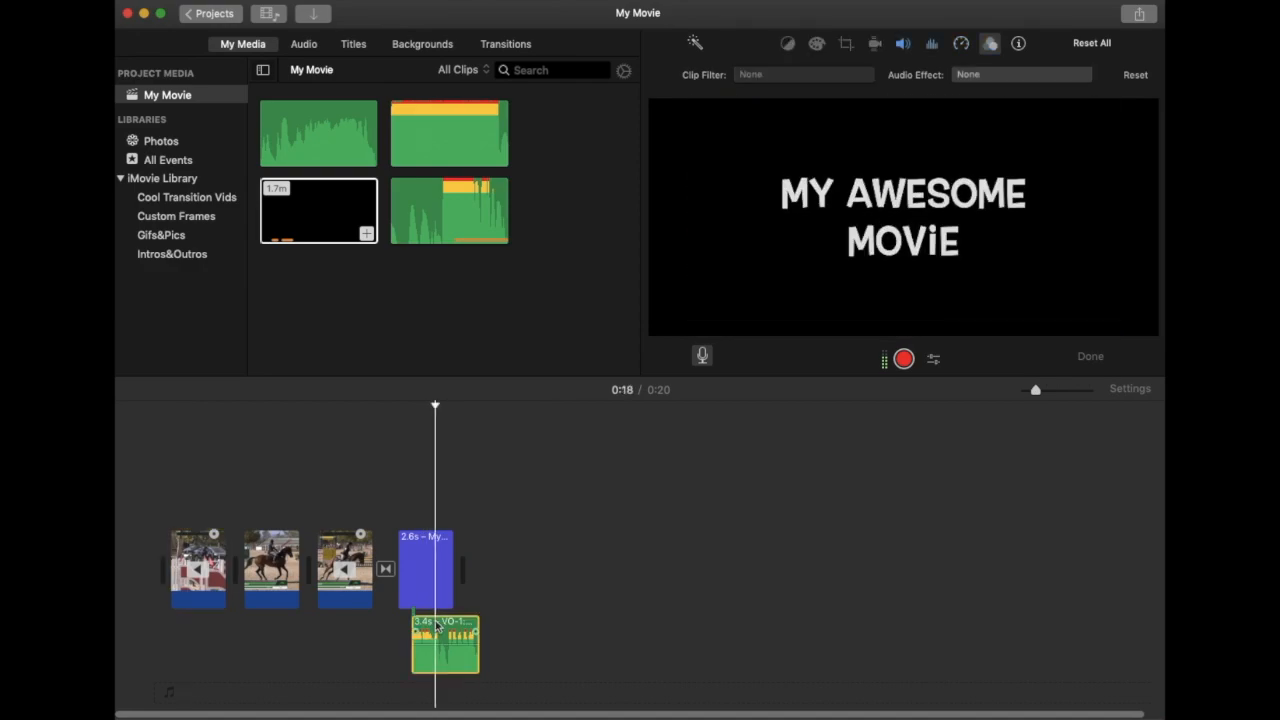
click(992, 76)
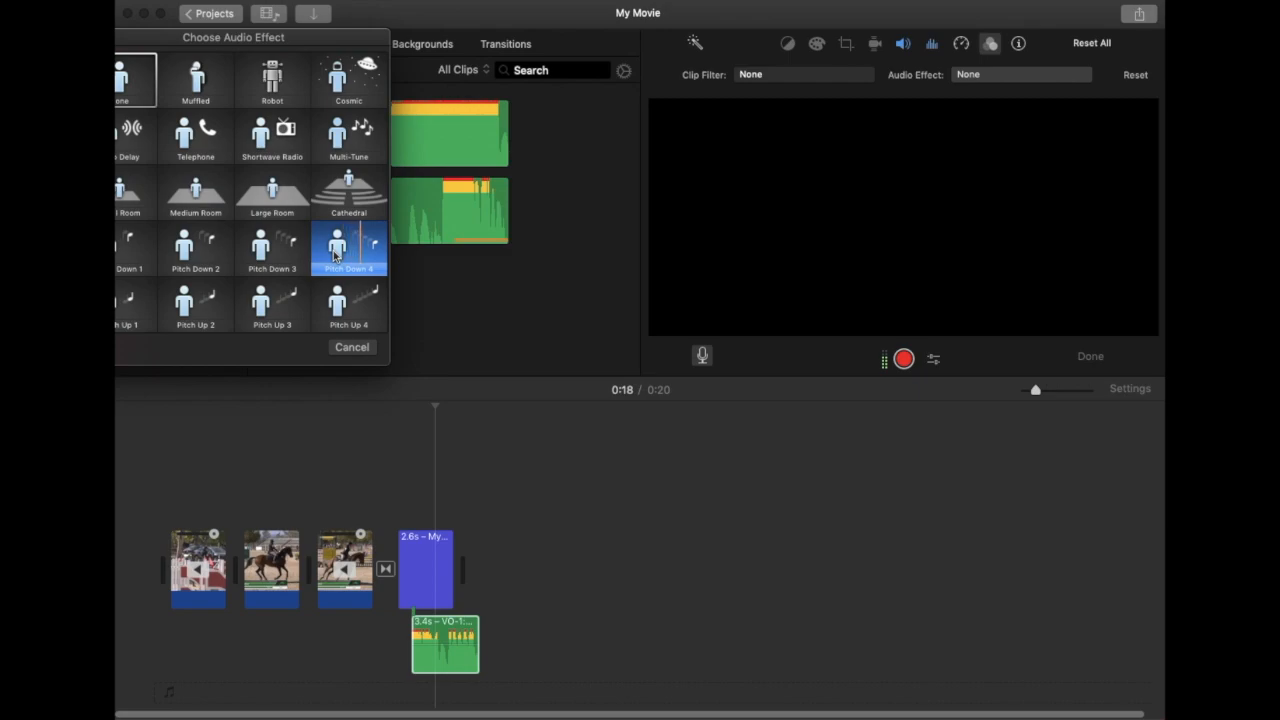
click(362, 350)
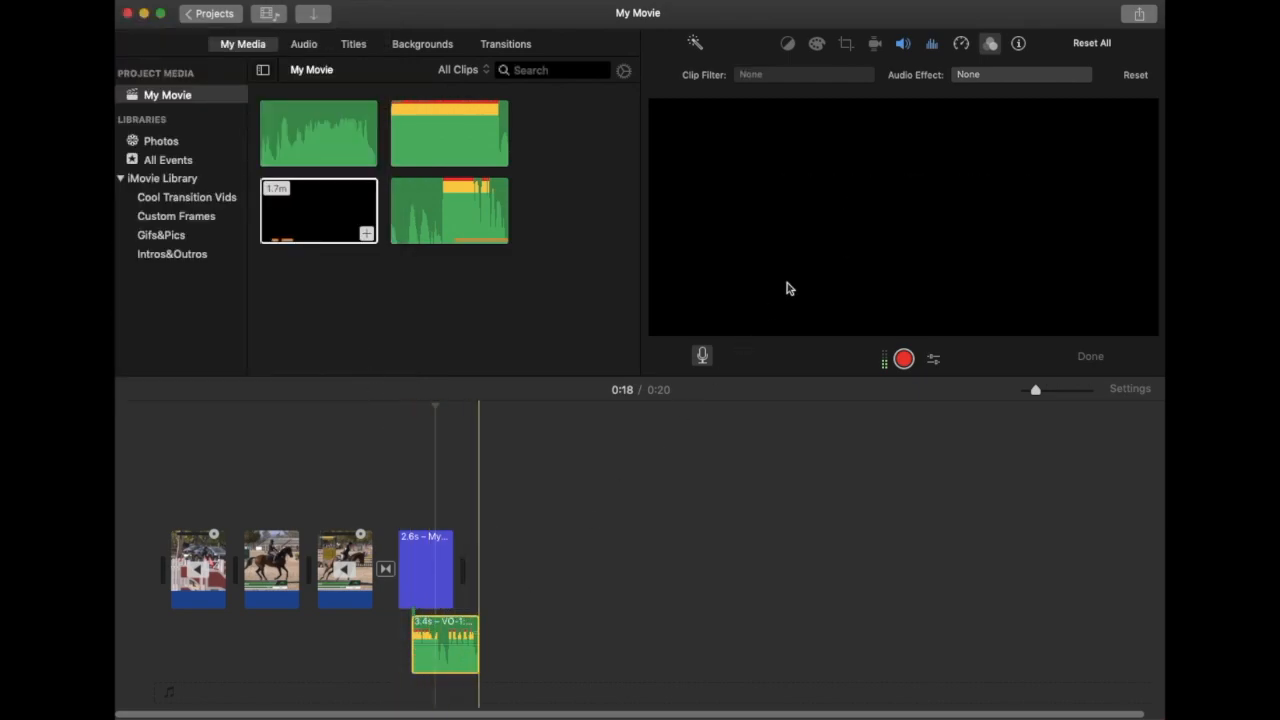
View the clip information of the voiceover in the timeline and of the source video and recording in the project media
click(1018, 45)
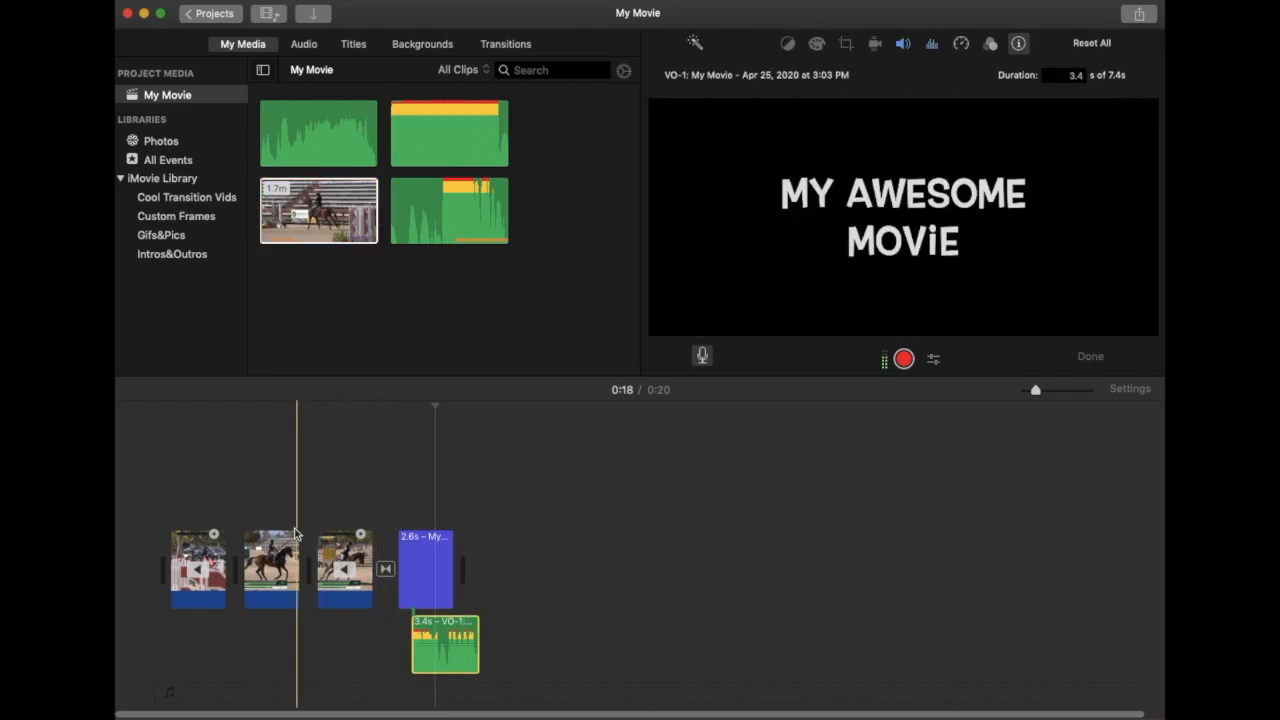
click(322, 213)
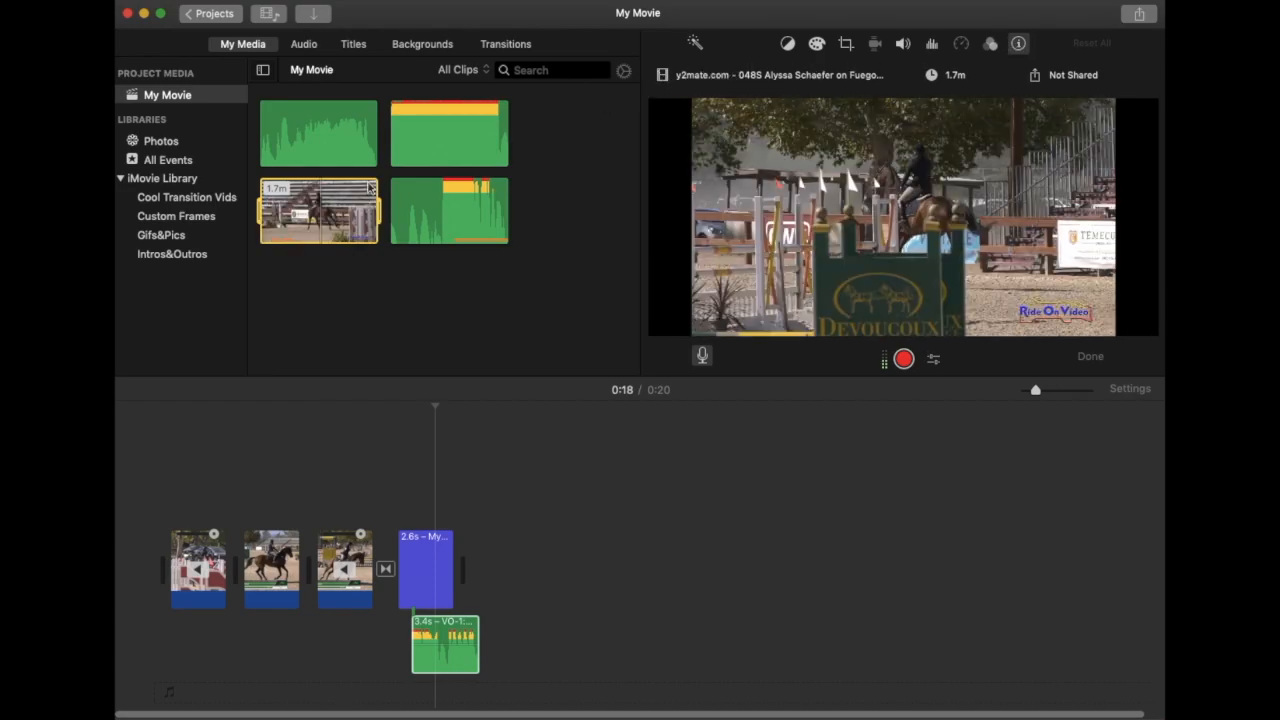
click(426, 228)
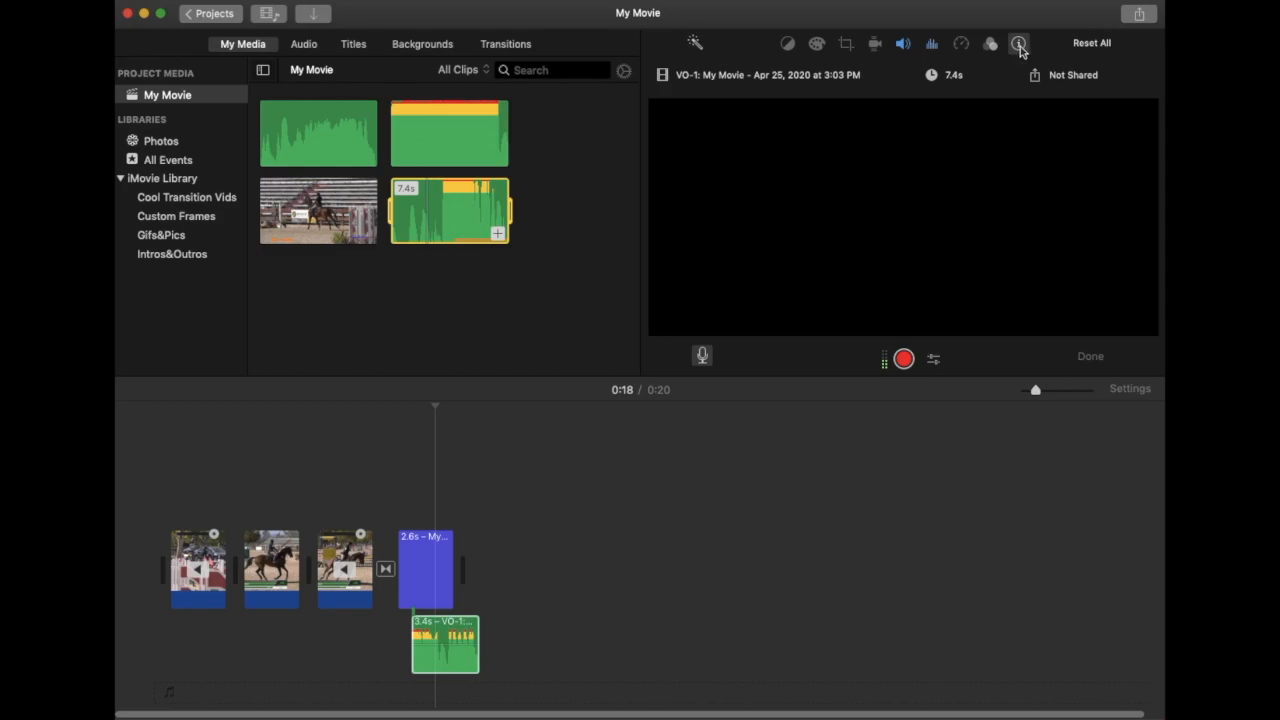
Set the third clip's duration to 5.0 seconds in its clip information
click(316, 541)
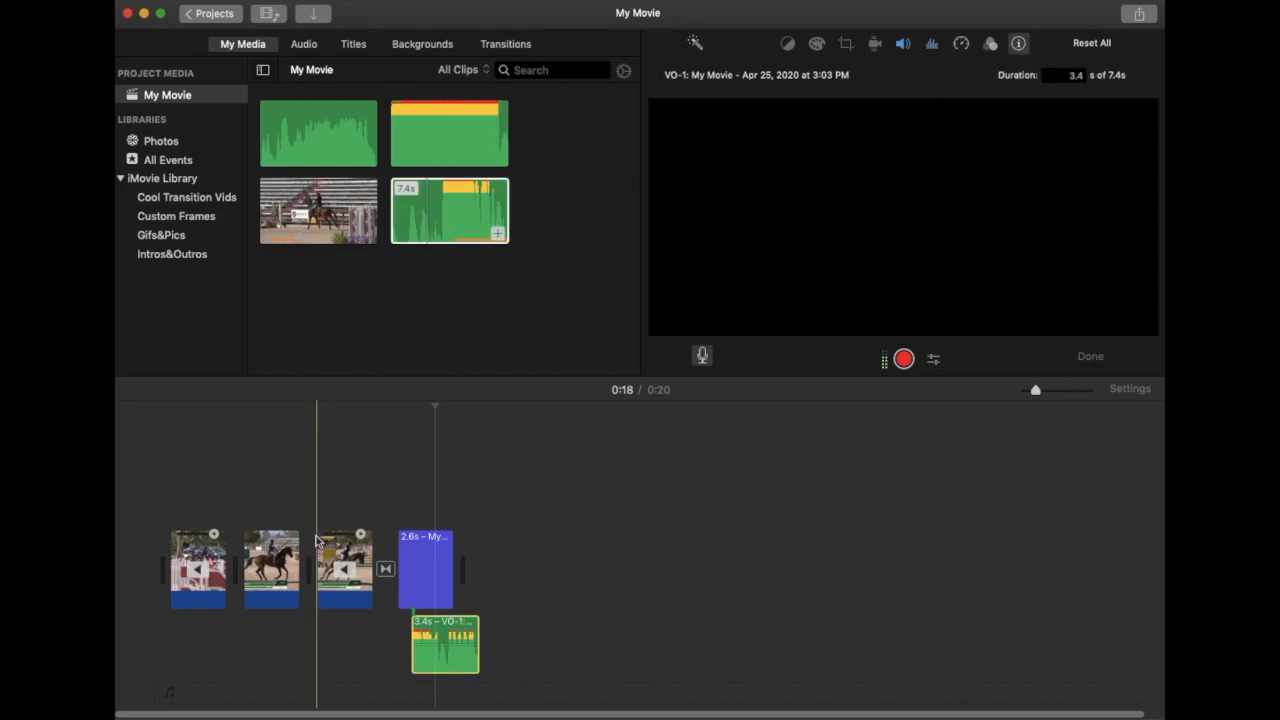
click(344, 560)
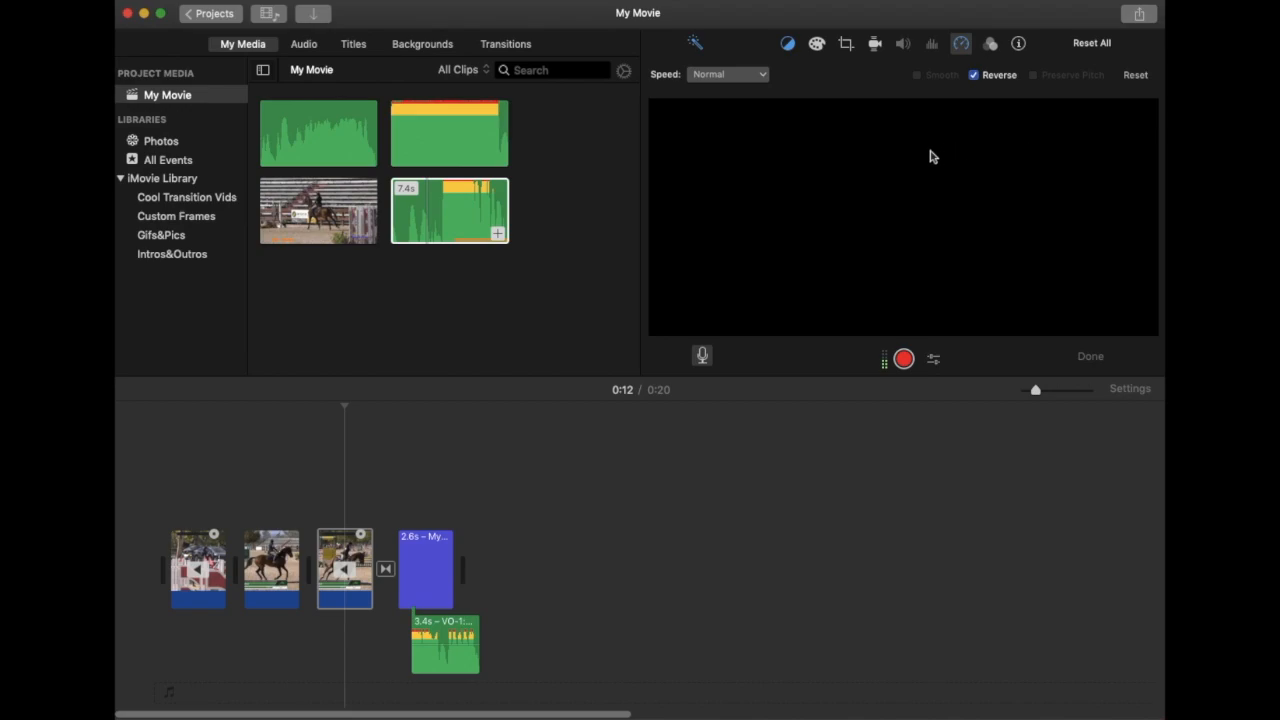
click(1018, 43)
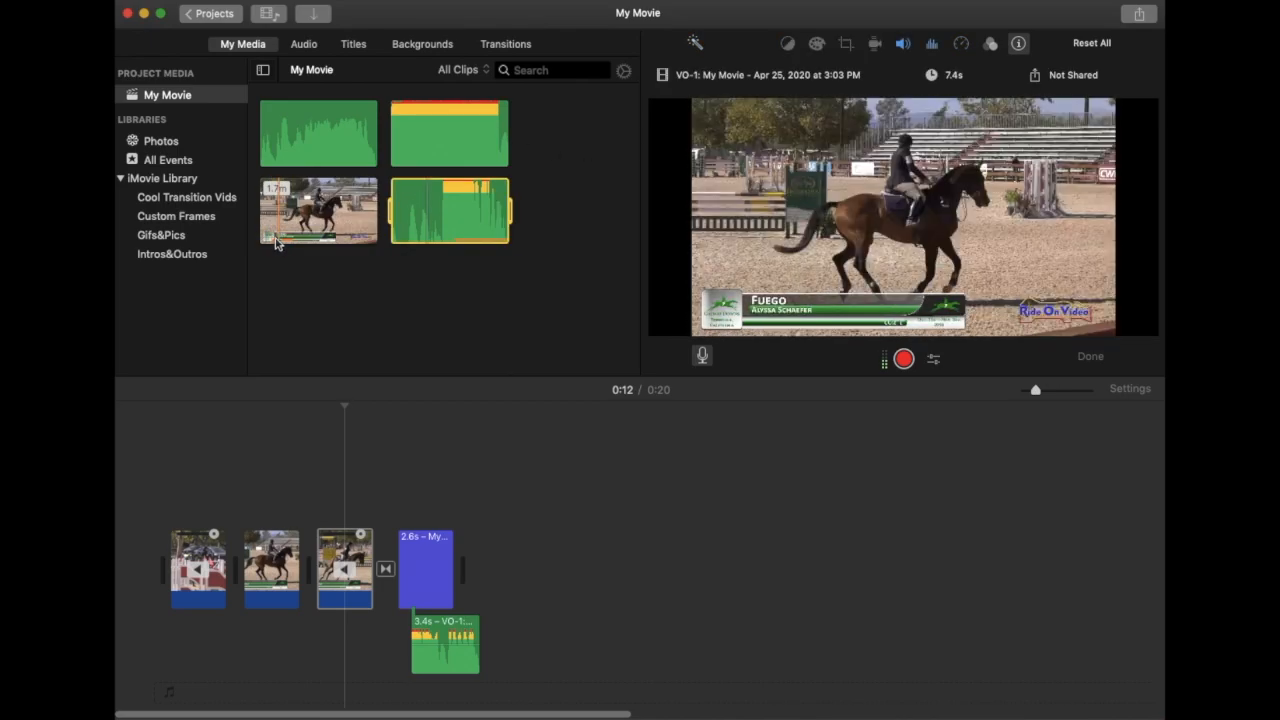
click(322, 585)
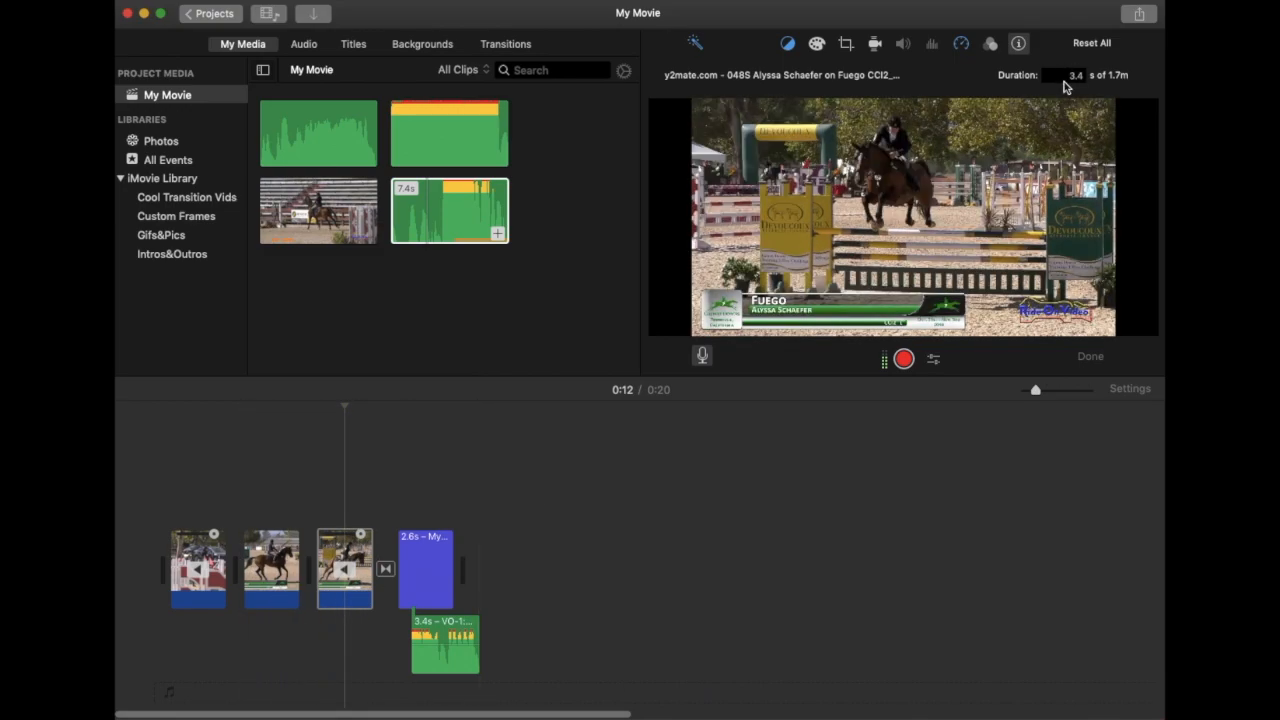
drag(1062, 77, 1093, 77)
text(5)
key(Return)
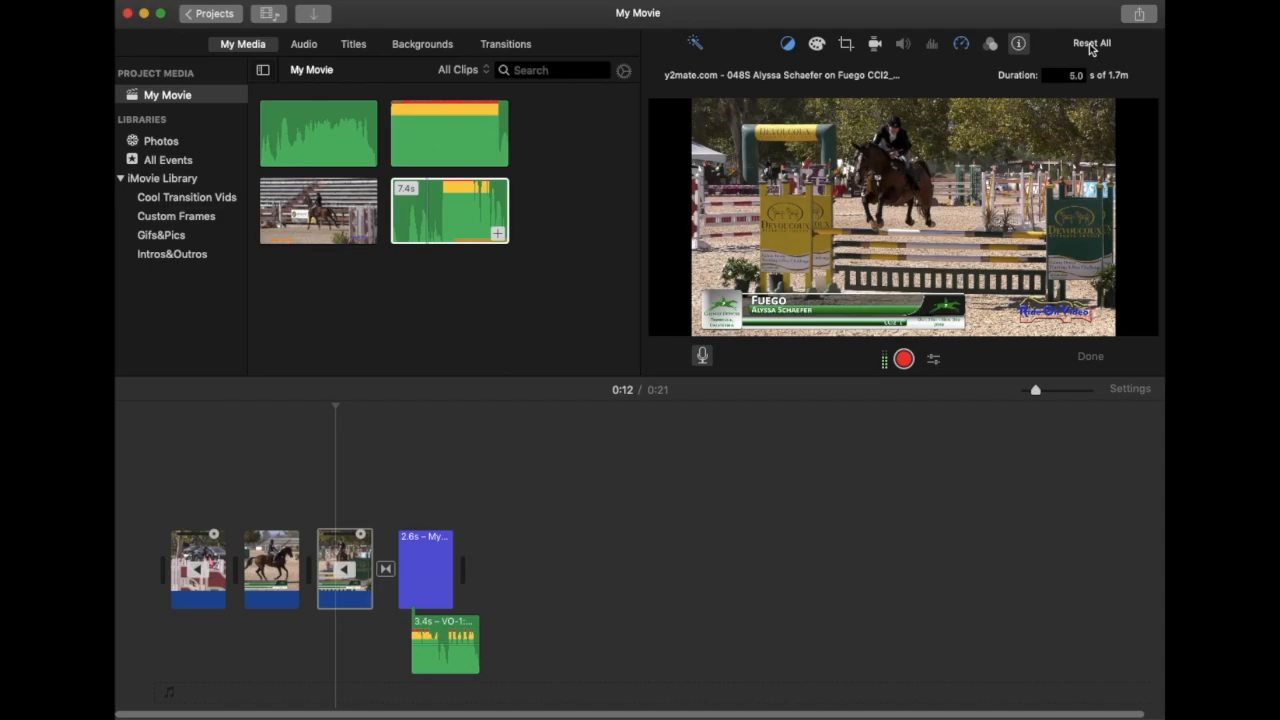
Reset all adjustments on the third clip and view its color balance options
click(1090, 44)
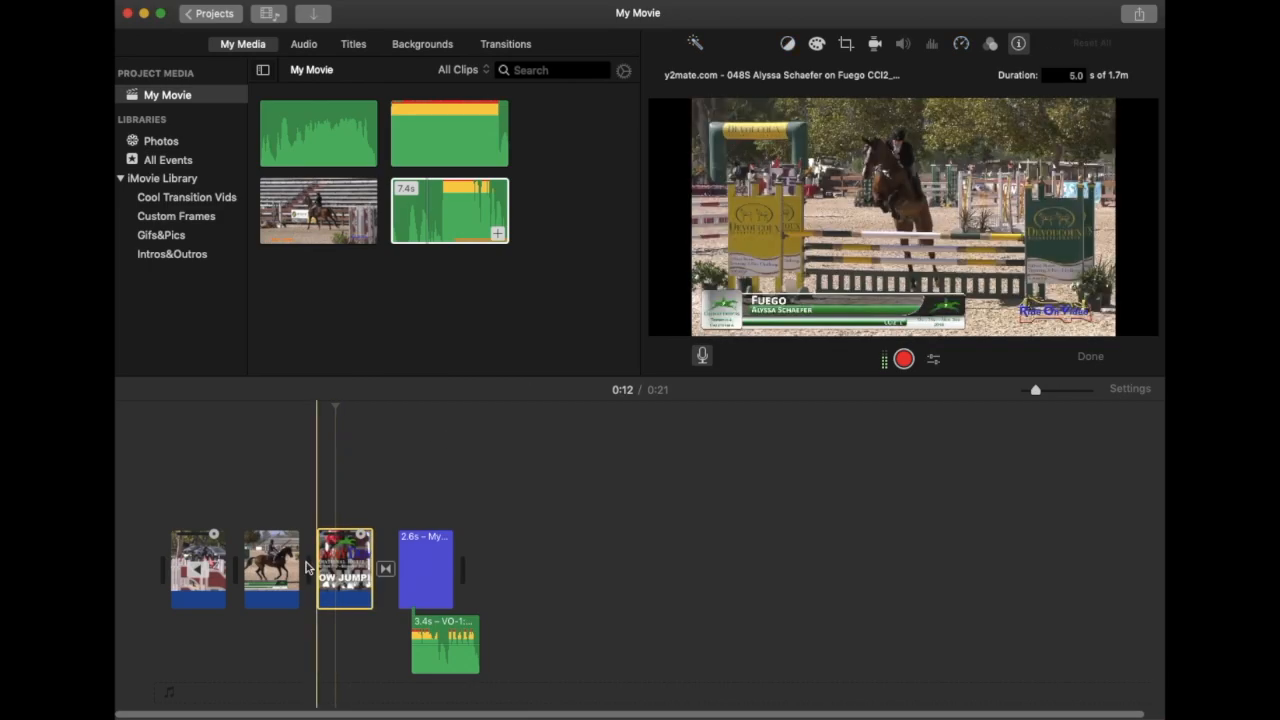
click(788, 44)
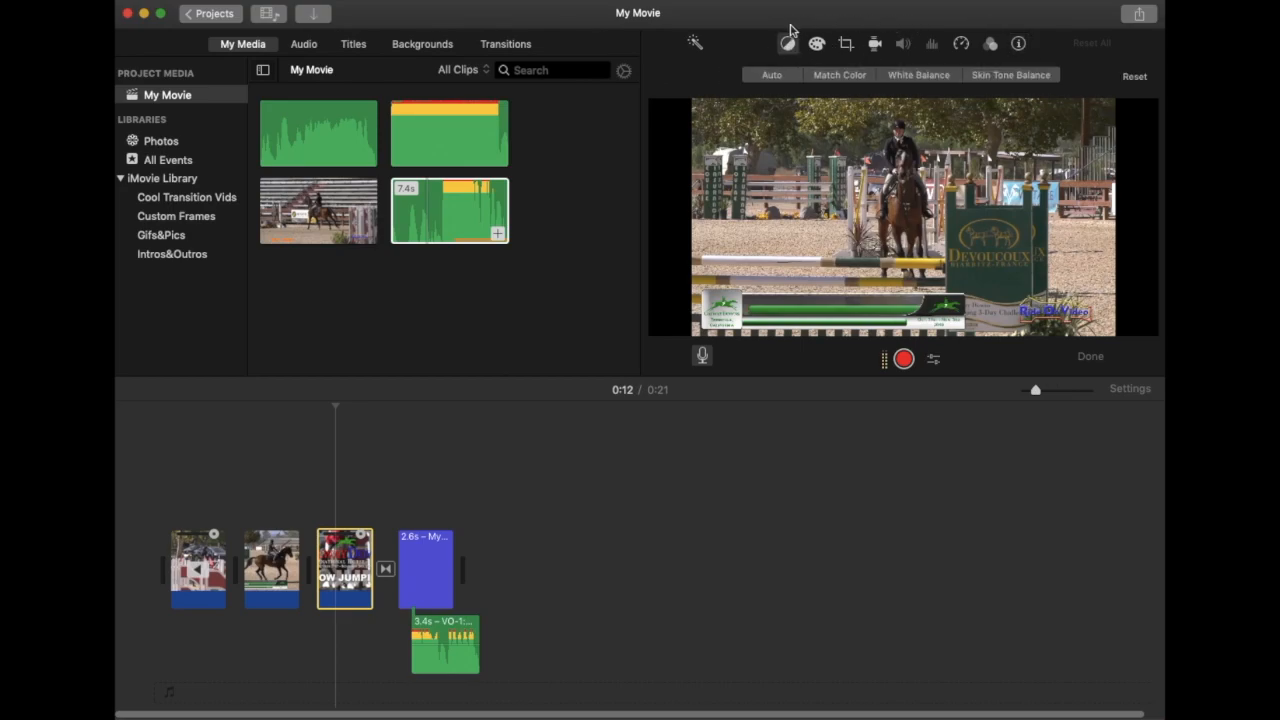